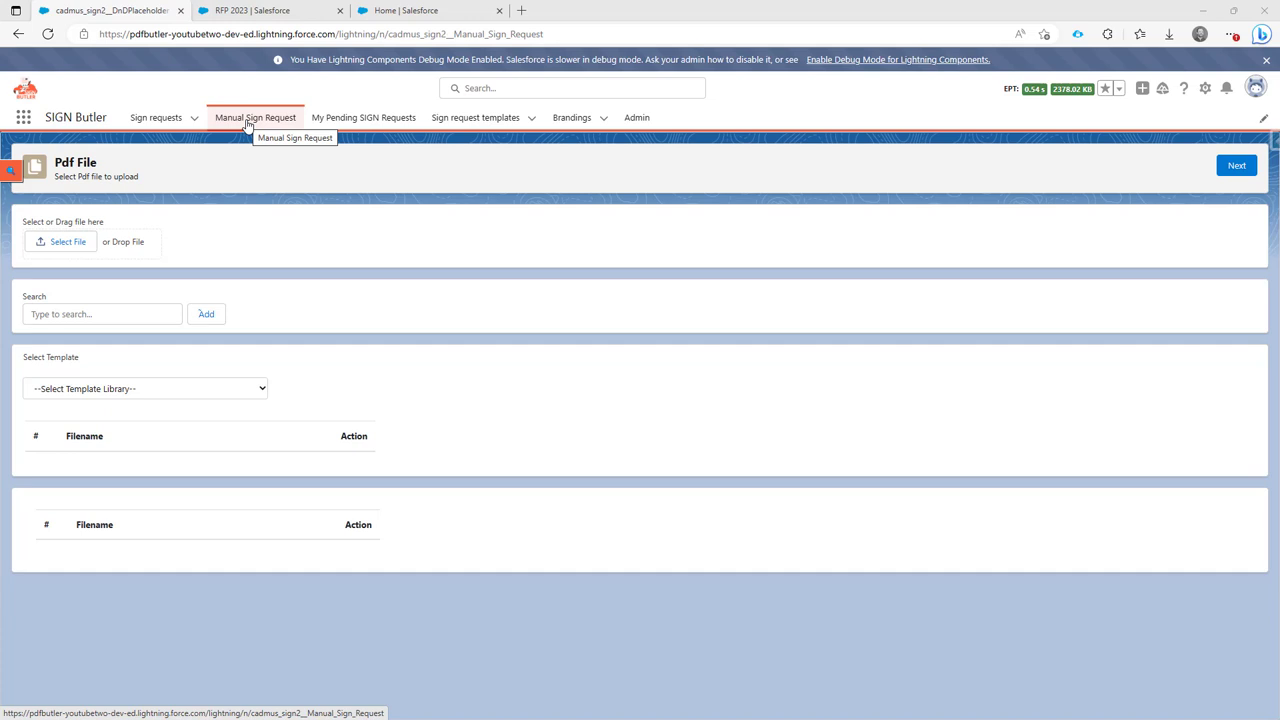
Review the RFP 2023 opportunity record and its Opportunity record type label
{"action": "left_click", "coordinate": [247, 122]}
{"action": "left_click", "coordinate": [243, 11]}
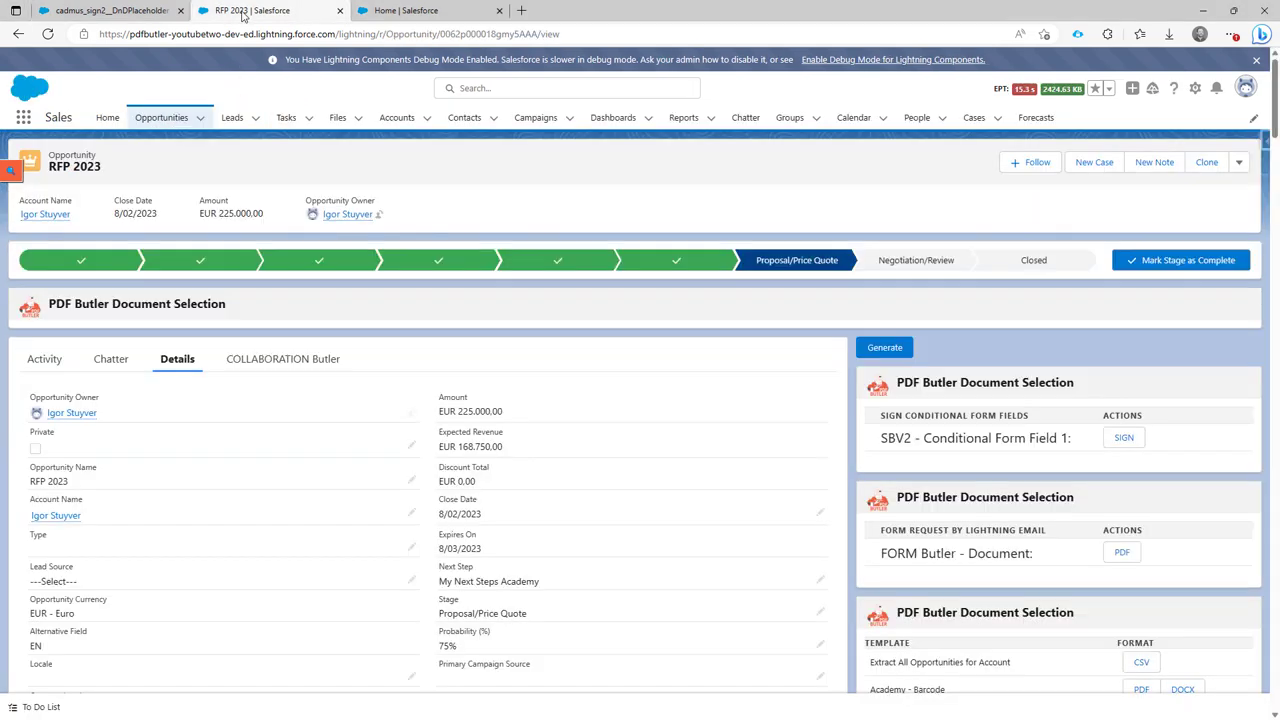
{"action": "double_click", "coordinate": [59, 154]}
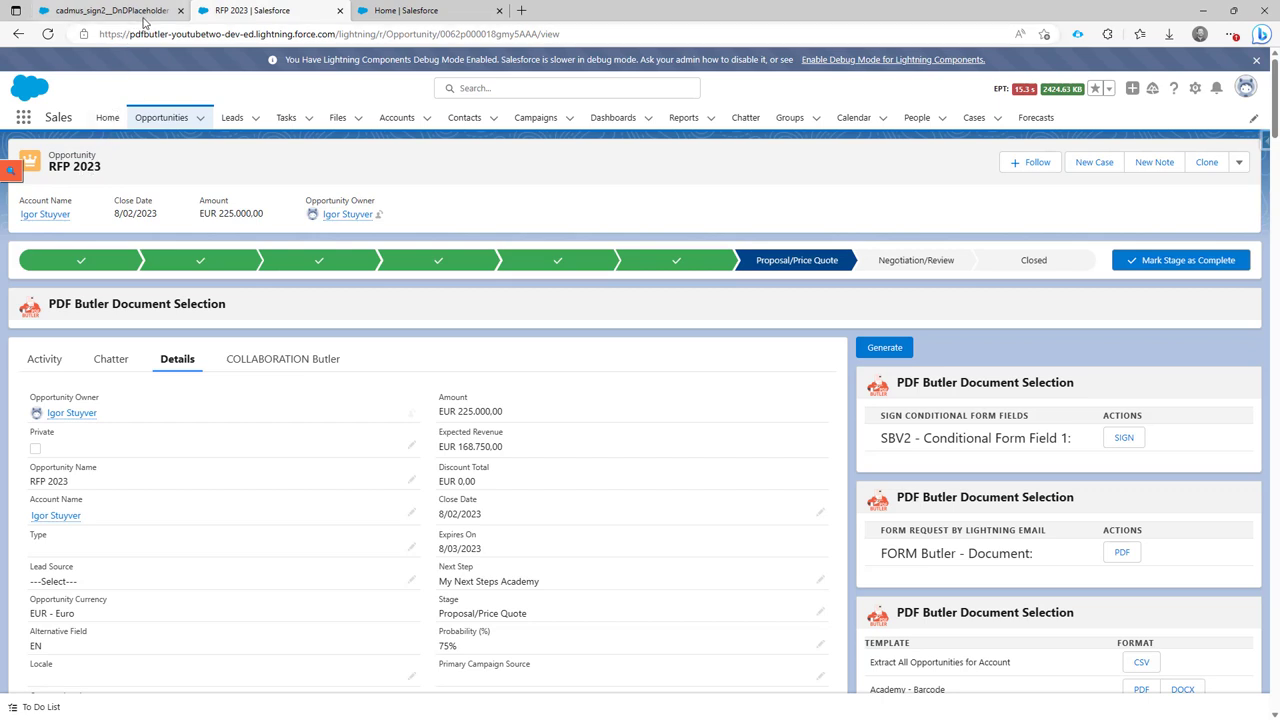
In Object Manager, find the Sign request object by searching 'sign' and show its Fields & Relationships
{"action": "left_click", "coordinate": [405, 11]}
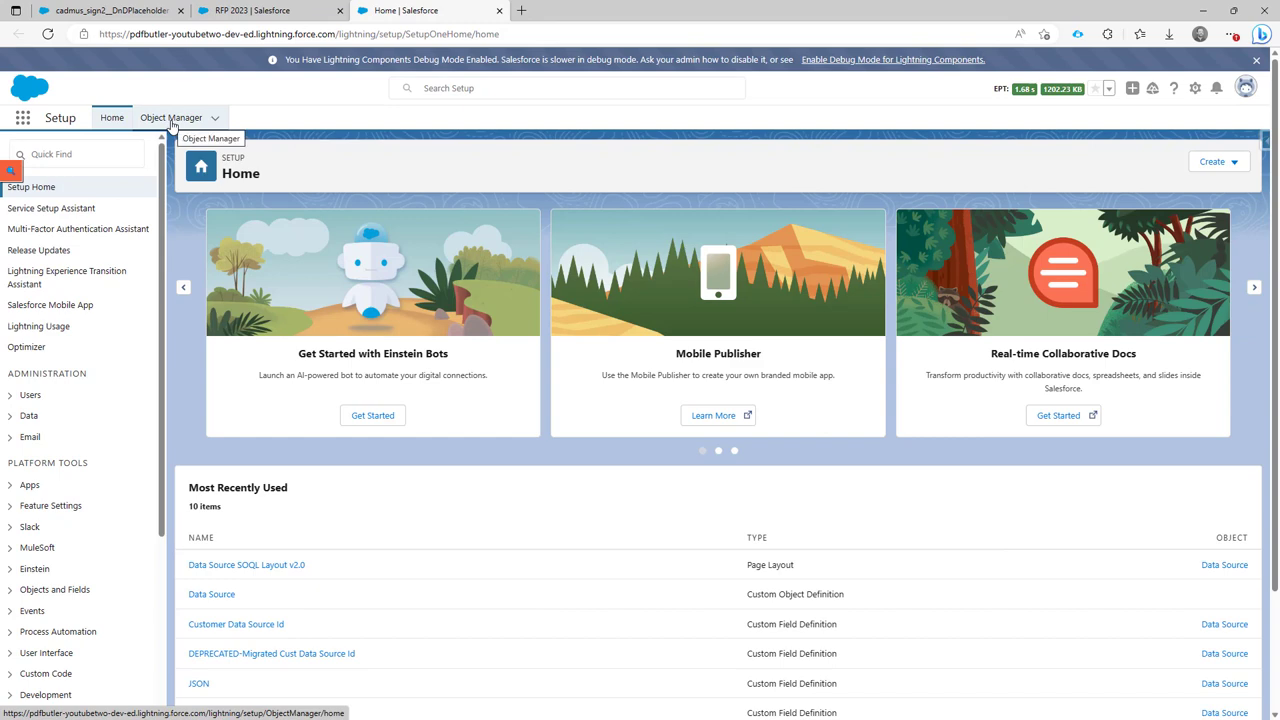
{"action": "left_click", "coordinate": [171, 120]}
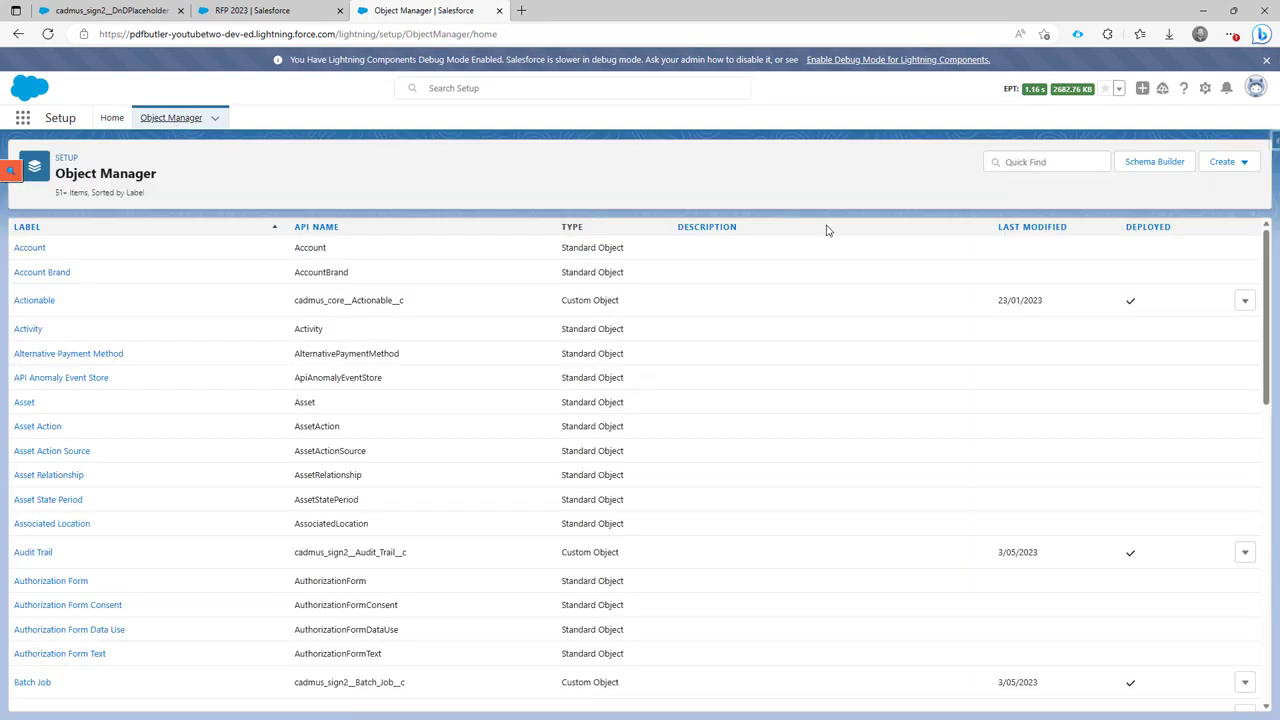
{"action": "left_click", "coordinate": [1054, 165]}
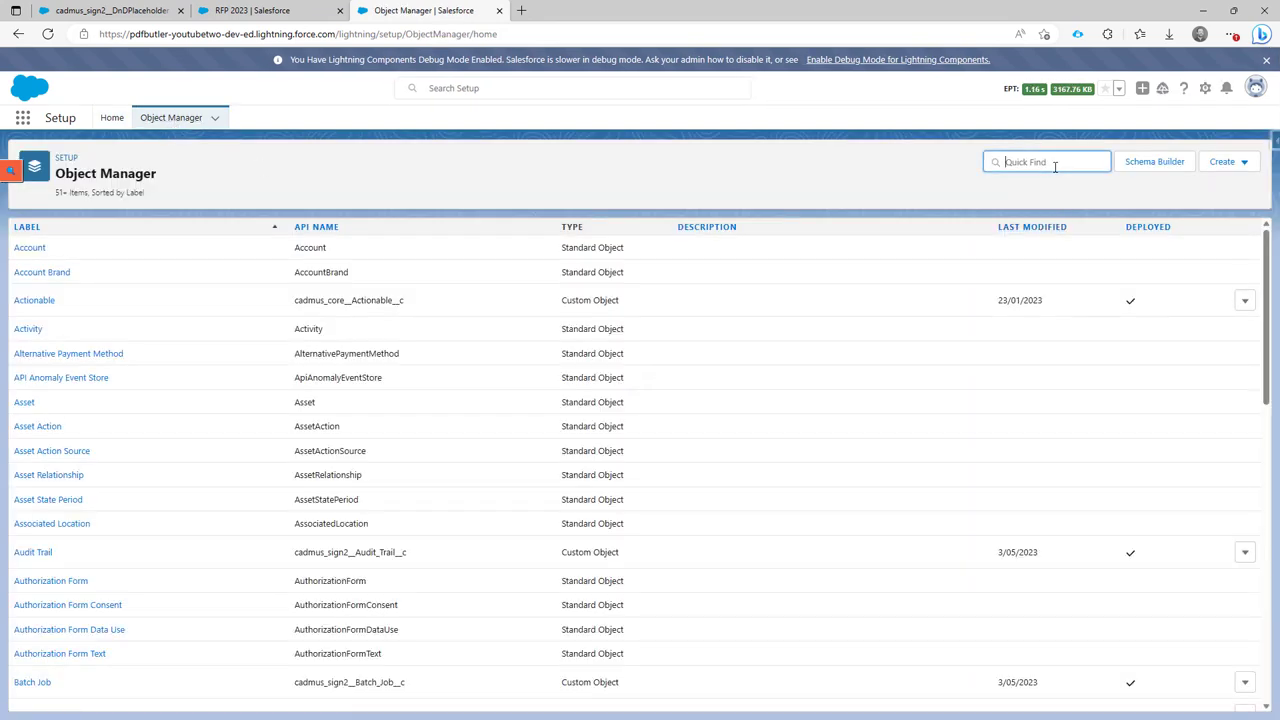
{"action": "type", "text": "sign req"}
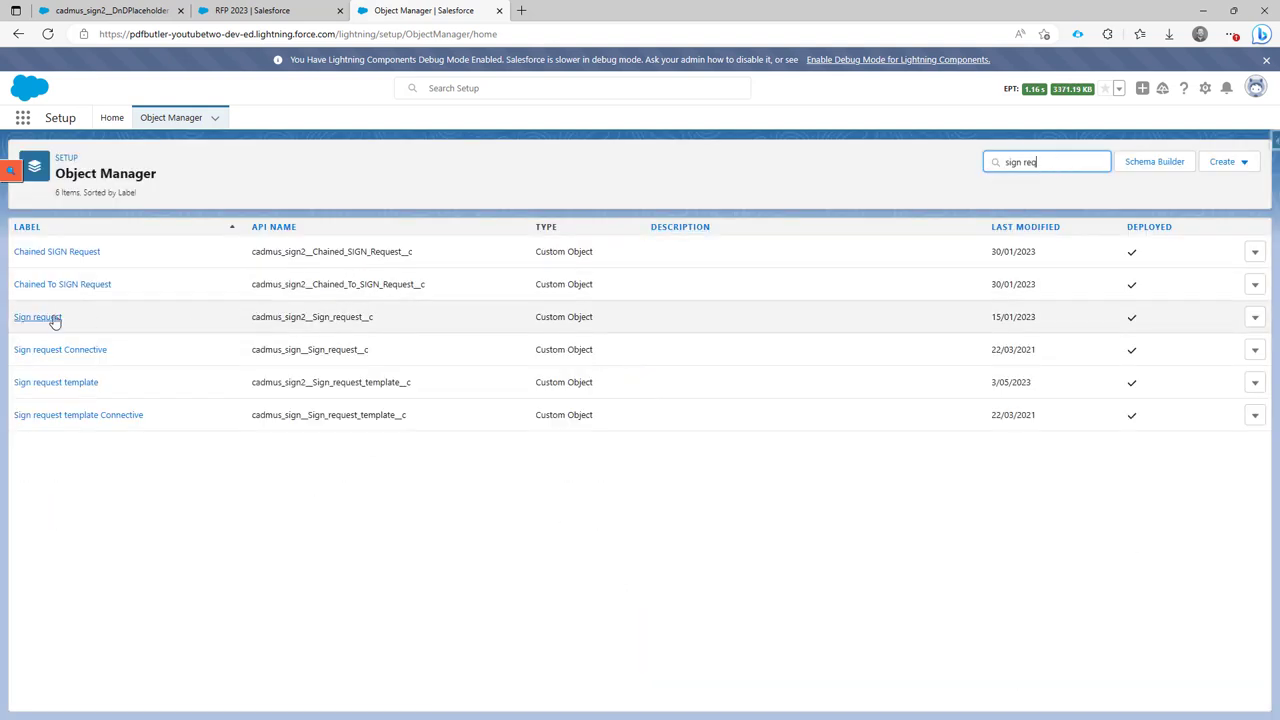
{"action": "left_click", "coordinate": [54, 318]}
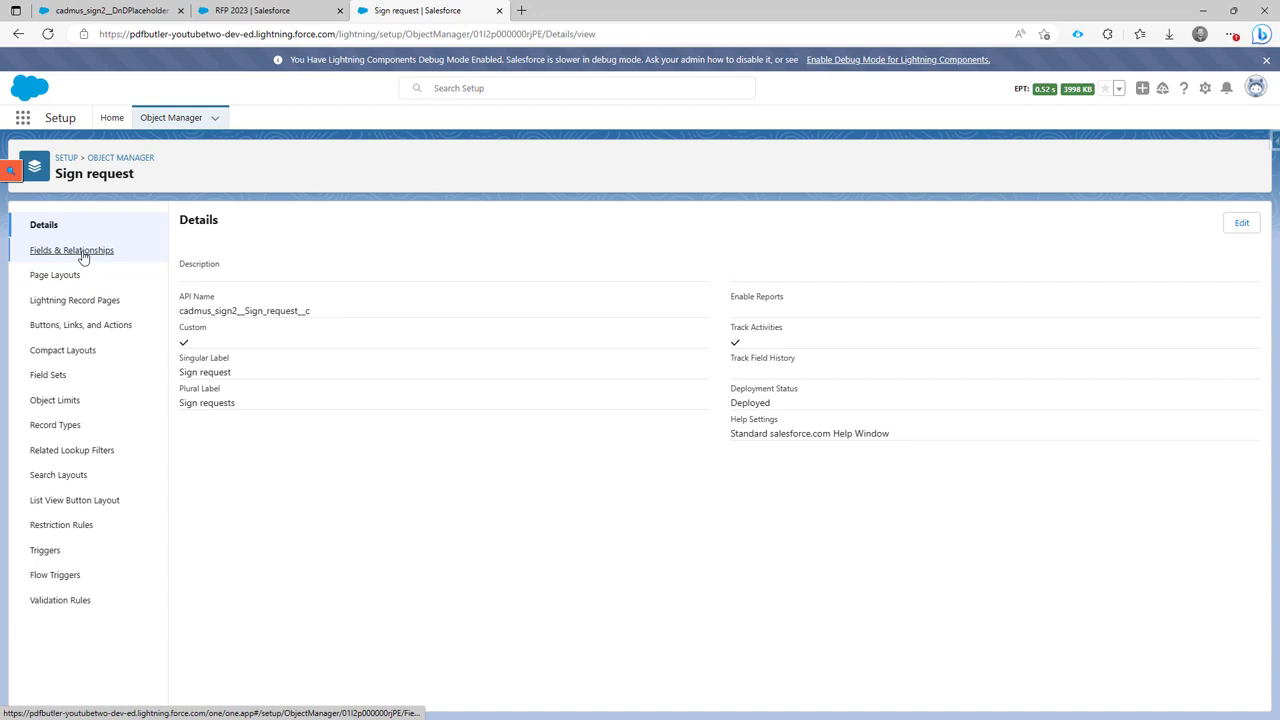
{"action": "left_click", "coordinate": [84, 254]}
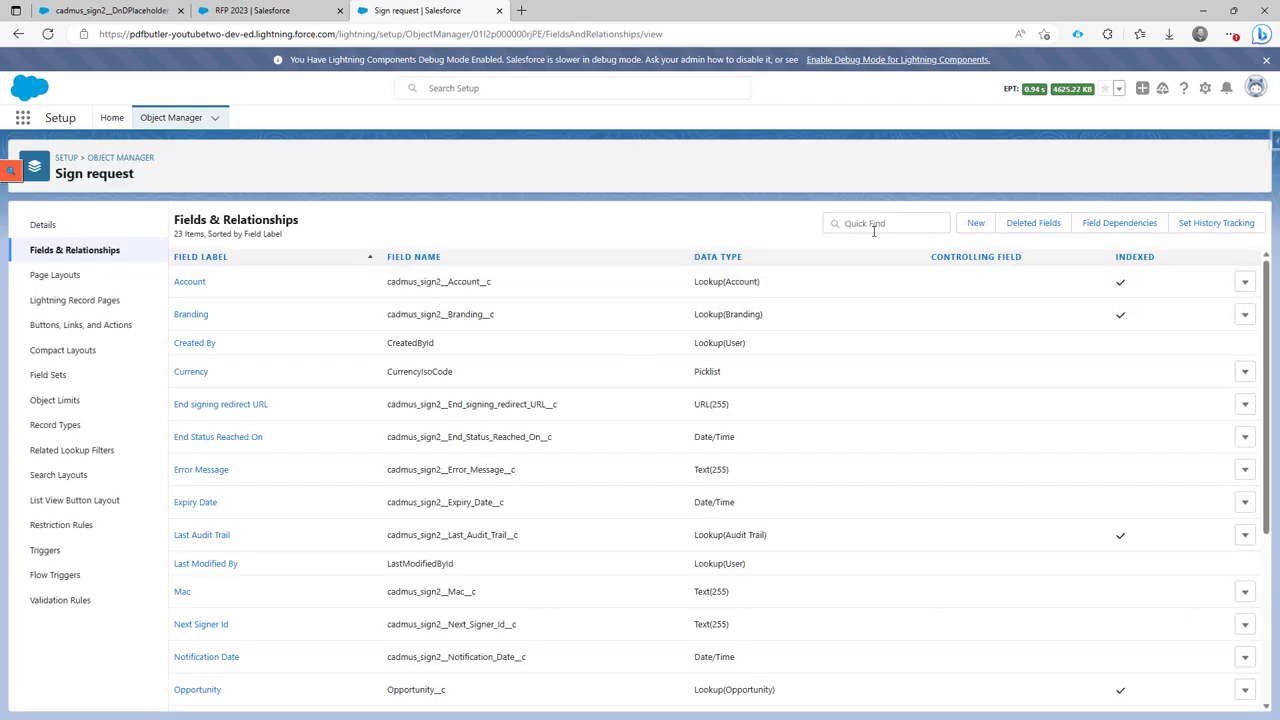
Filter the fields by 'opp' then 'acc' to inspect the Opportunity and cadmus_sign2__Account__c lookups
{"action": "left_click", "coordinate": [874, 226]}
{"action": "type", "text": "c"}
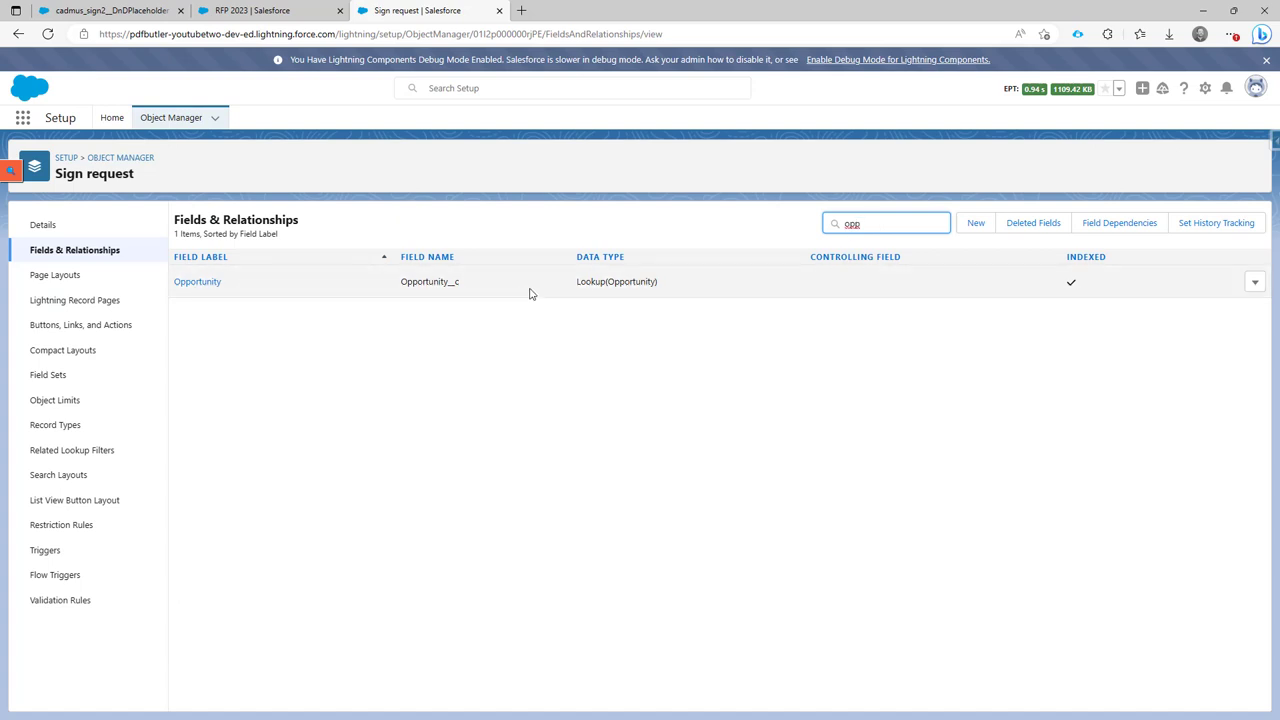
{"action": "triple_click", "coordinate": [590, 282]}
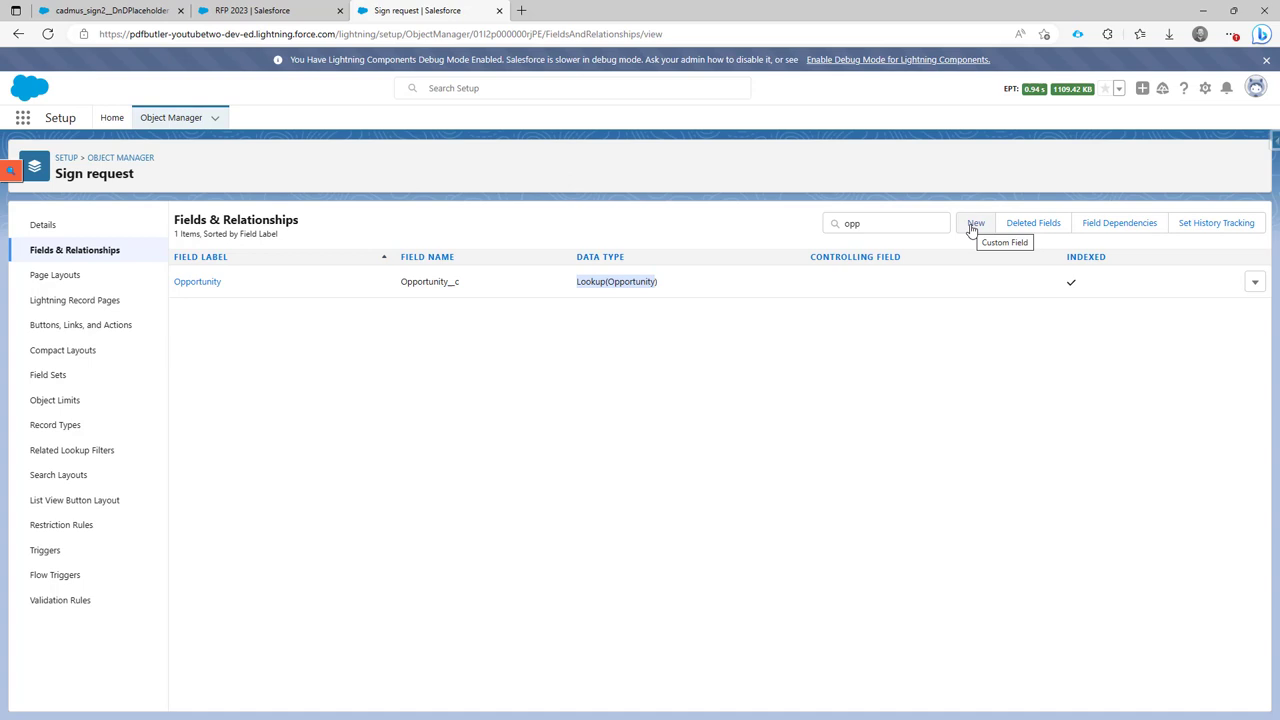
{"action": "left_click", "coordinate": [895, 222]}
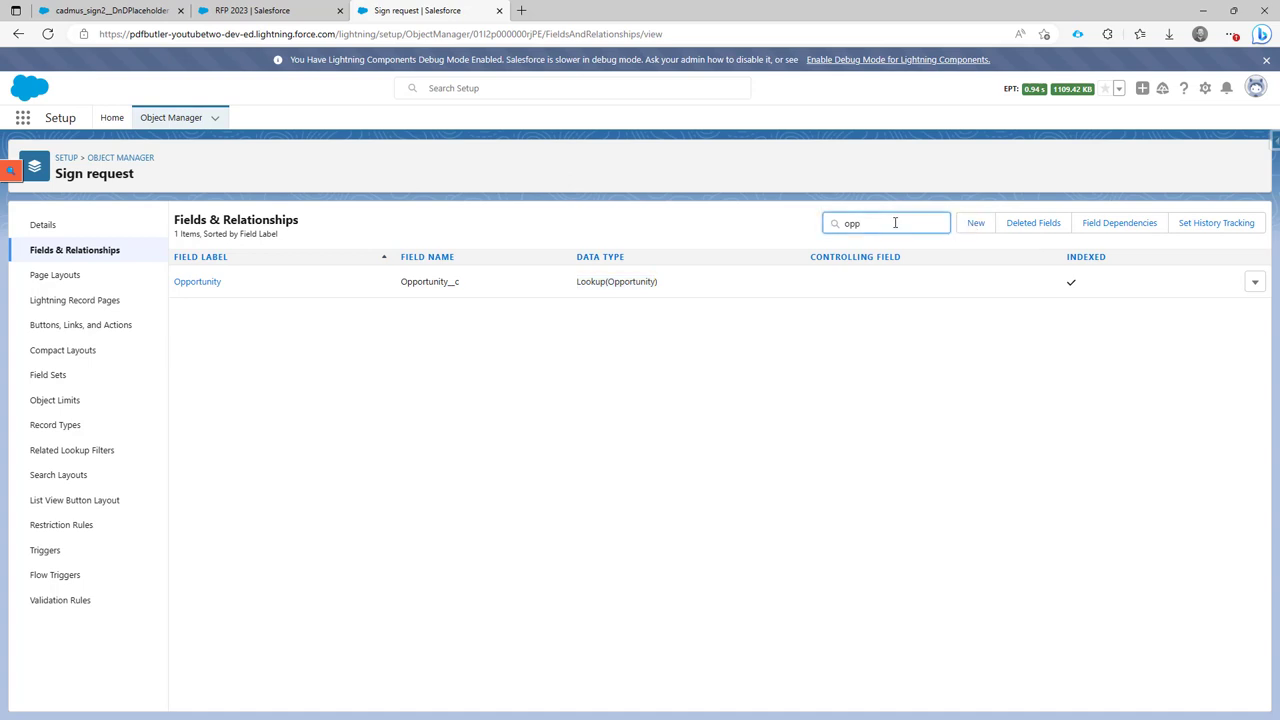
{"action": "double_click", "coordinate": [895, 222]}
{"action": "type", "text": "acc"}
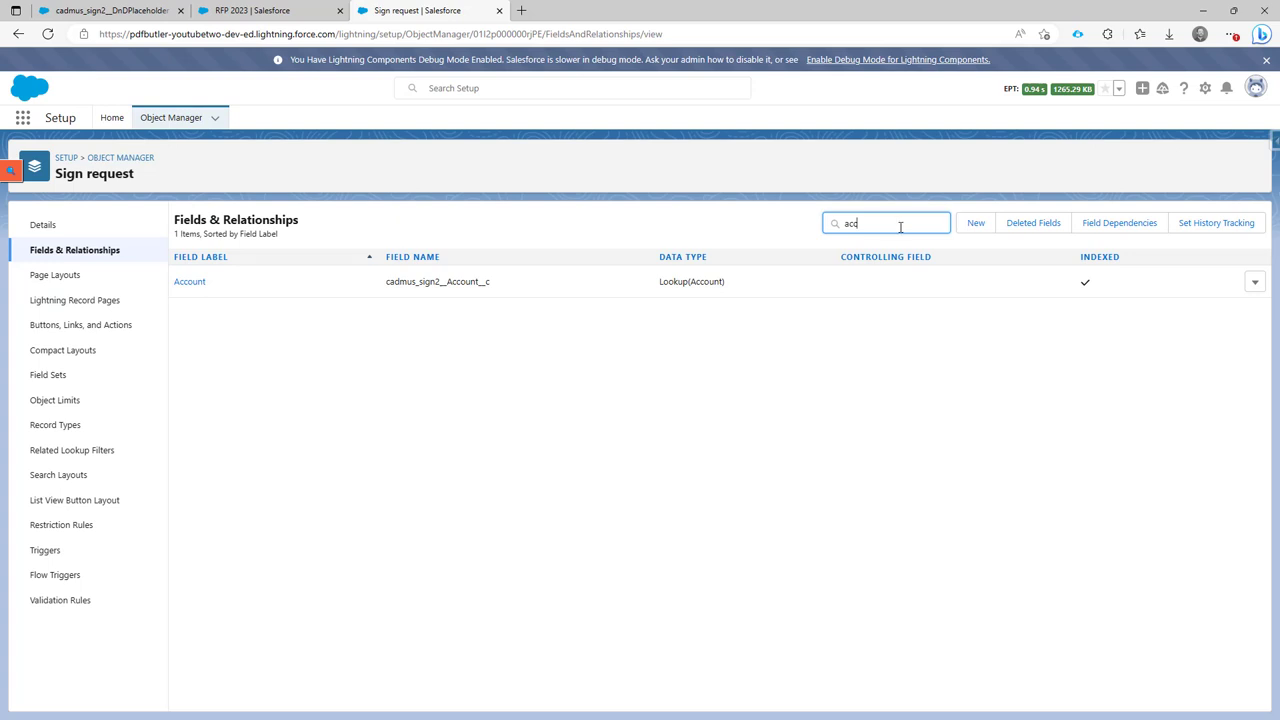
{"action": "double_click", "coordinate": [672, 282]}
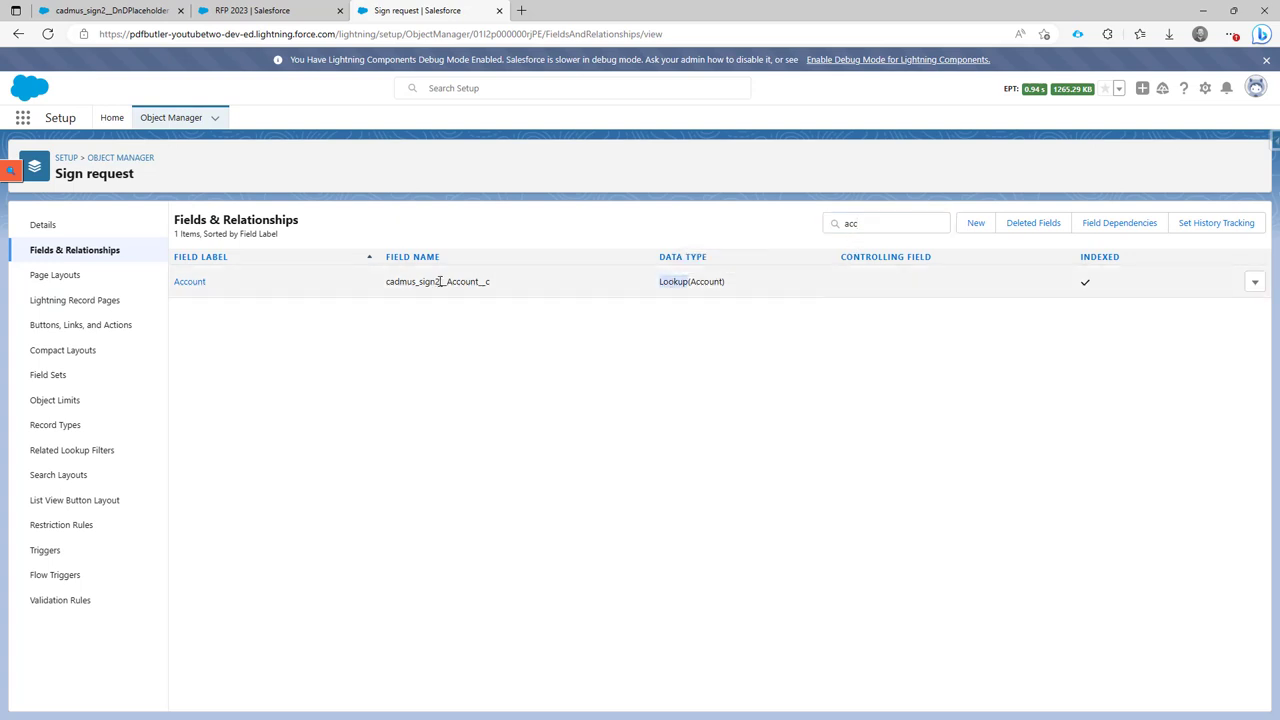
{"action": "left_click_drag", "start_coordinate": [439, 282], "coordinate": [398, 282]}
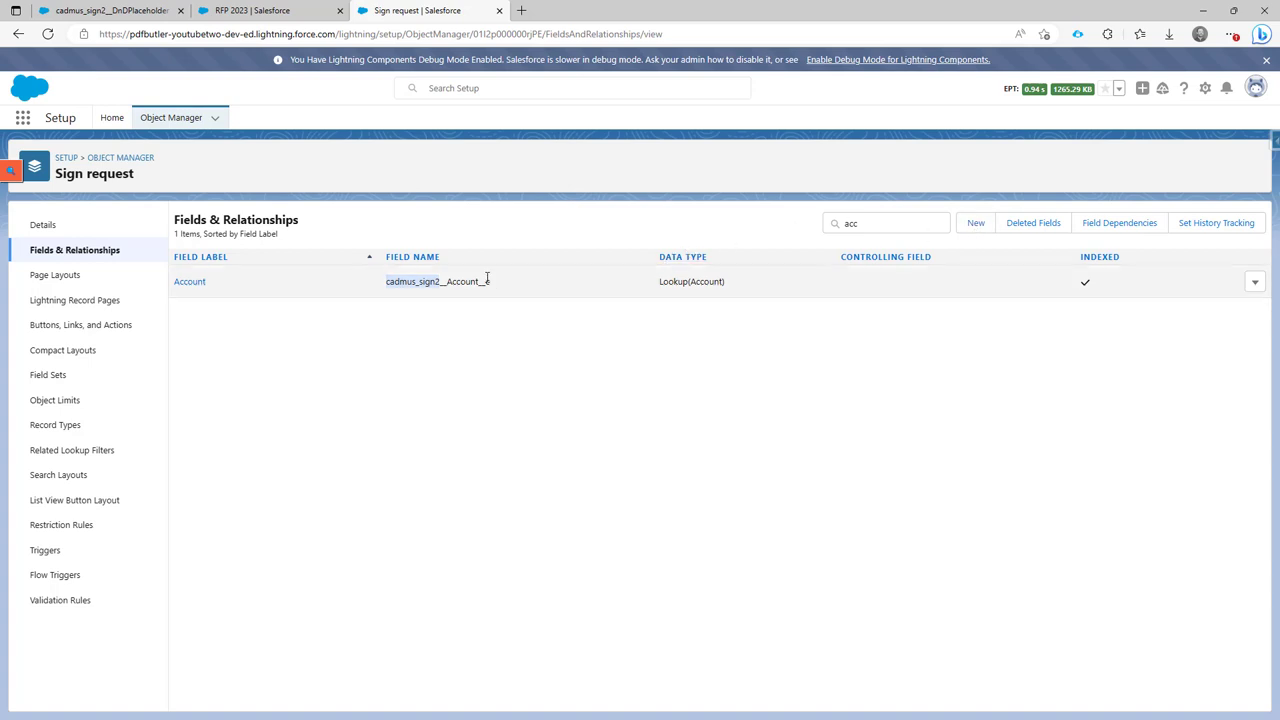
Upload NDA Openreel_NoData_WithFormFields.pdf to the manual sign request
{"action": "left_click", "coordinate": [80, 14]}
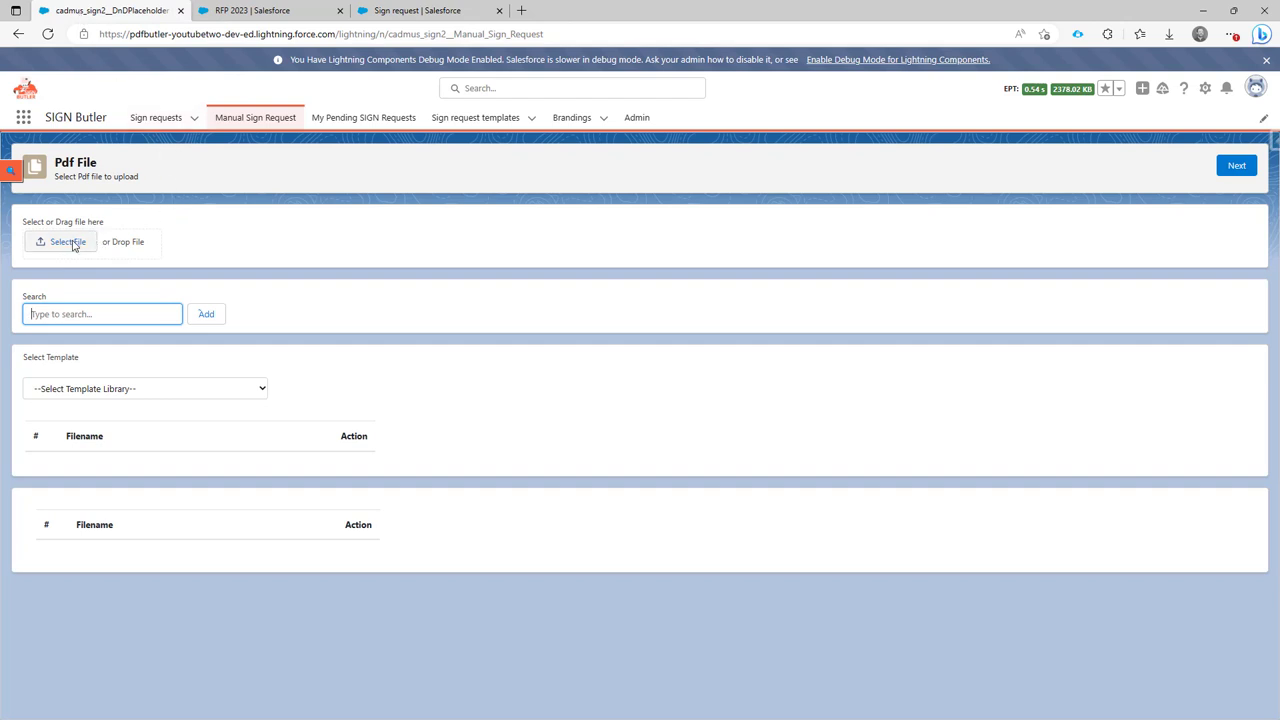
{"action": "left_click", "coordinate": [136, 389]}
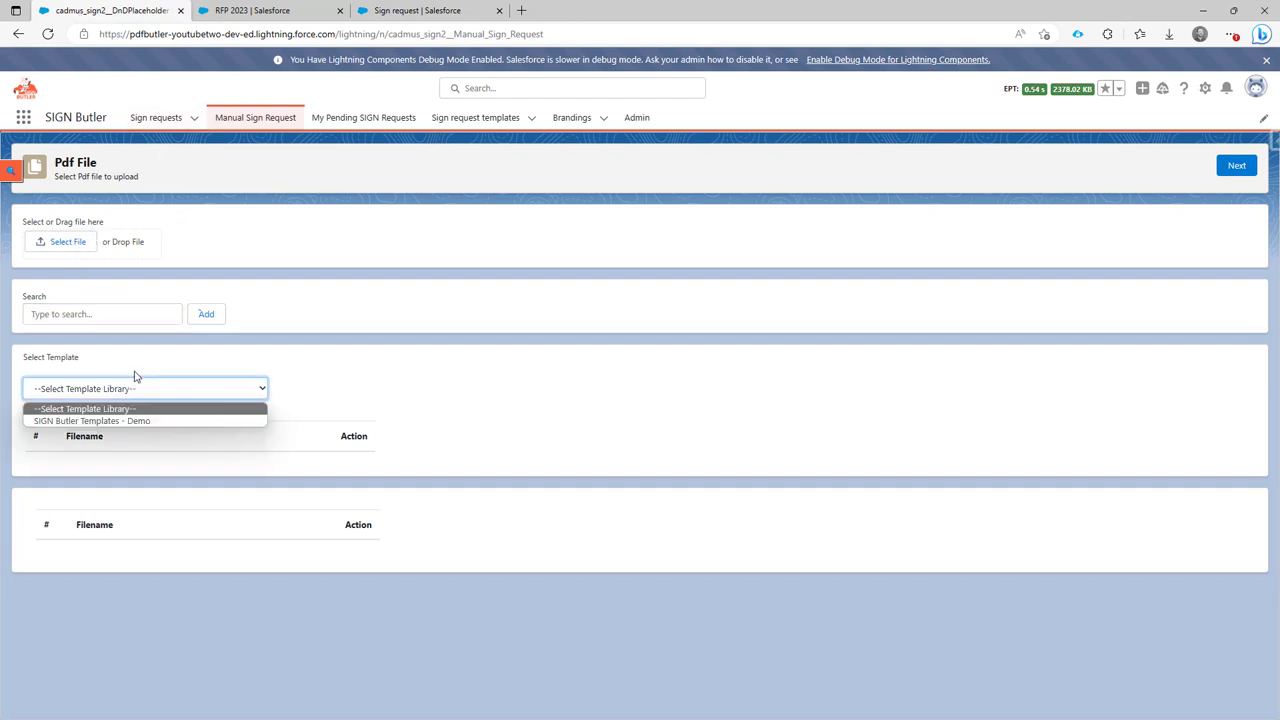
{"action": "left_click", "coordinate": [77, 241]}
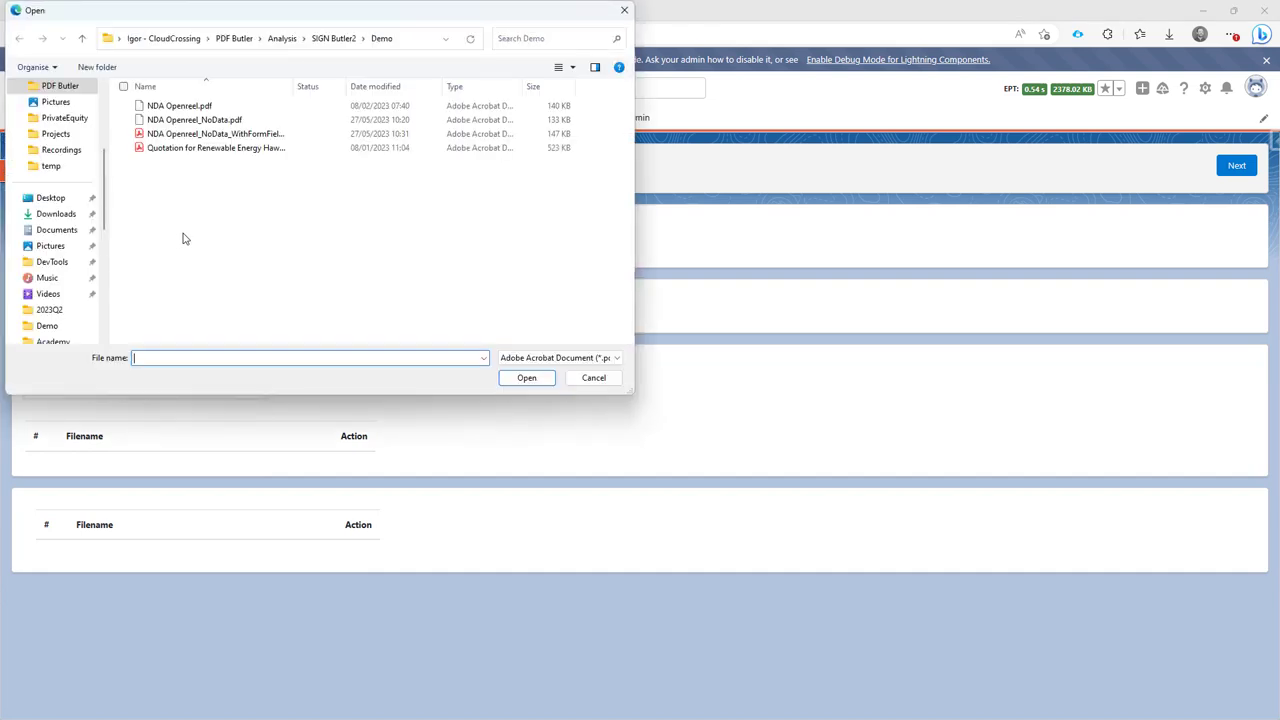
{"action": "left_click", "coordinate": [232, 124]}
{"action": "double_click", "coordinate": [244, 136]}
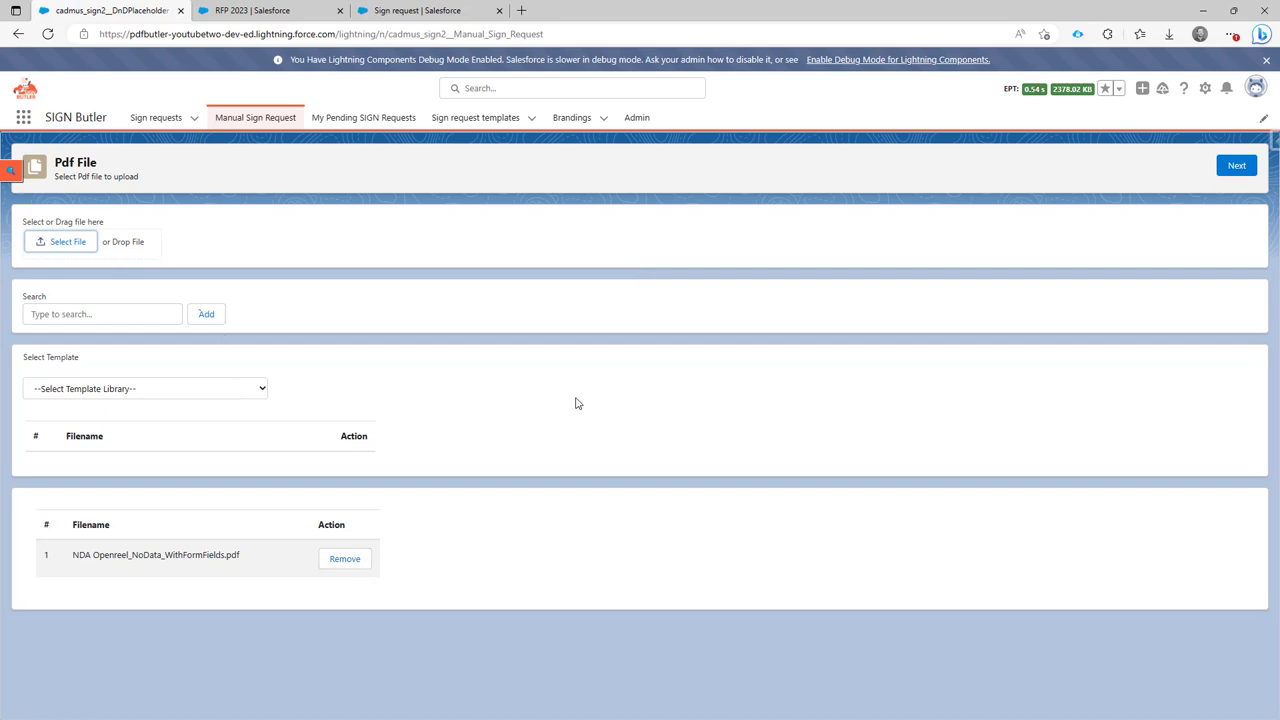
Place a signature placeholder beside the openreel logo and continue to Template and Stakeholders
{"action": "left_click", "coordinate": [1234, 166]}
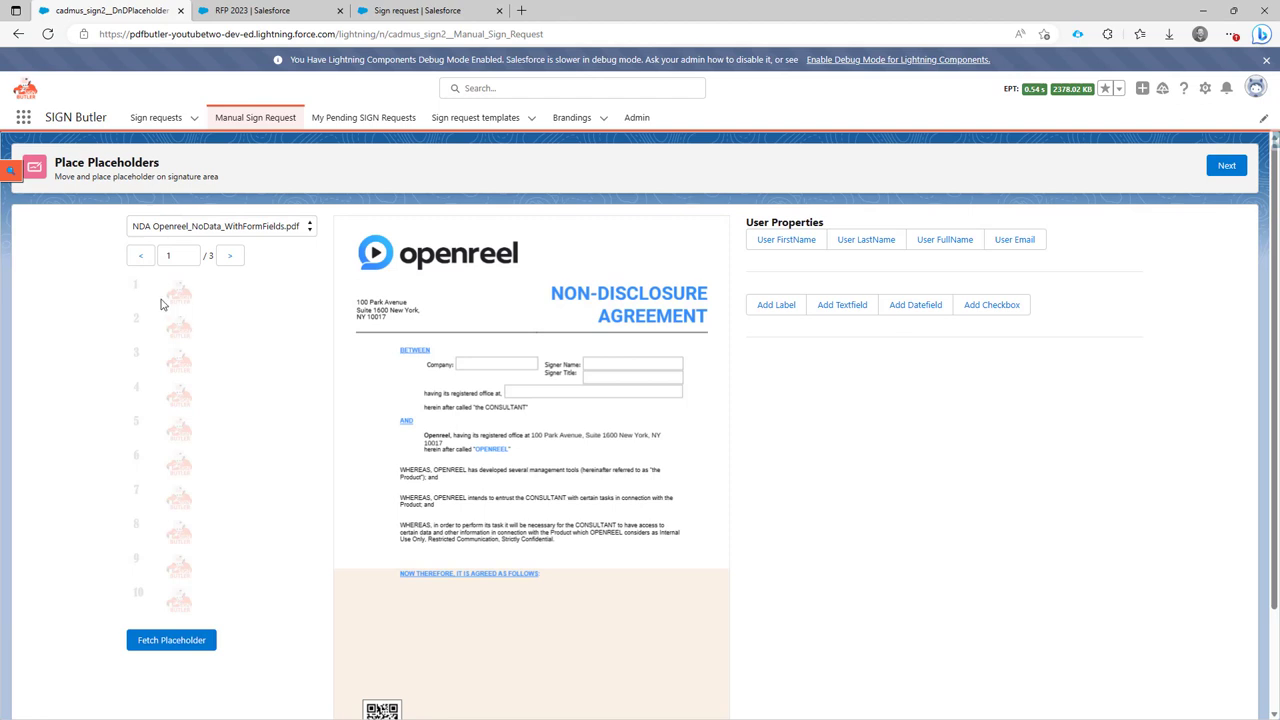
{"action": "left_click_drag", "start_coordinate": [163, 301], "coordinate": [654, 239]}
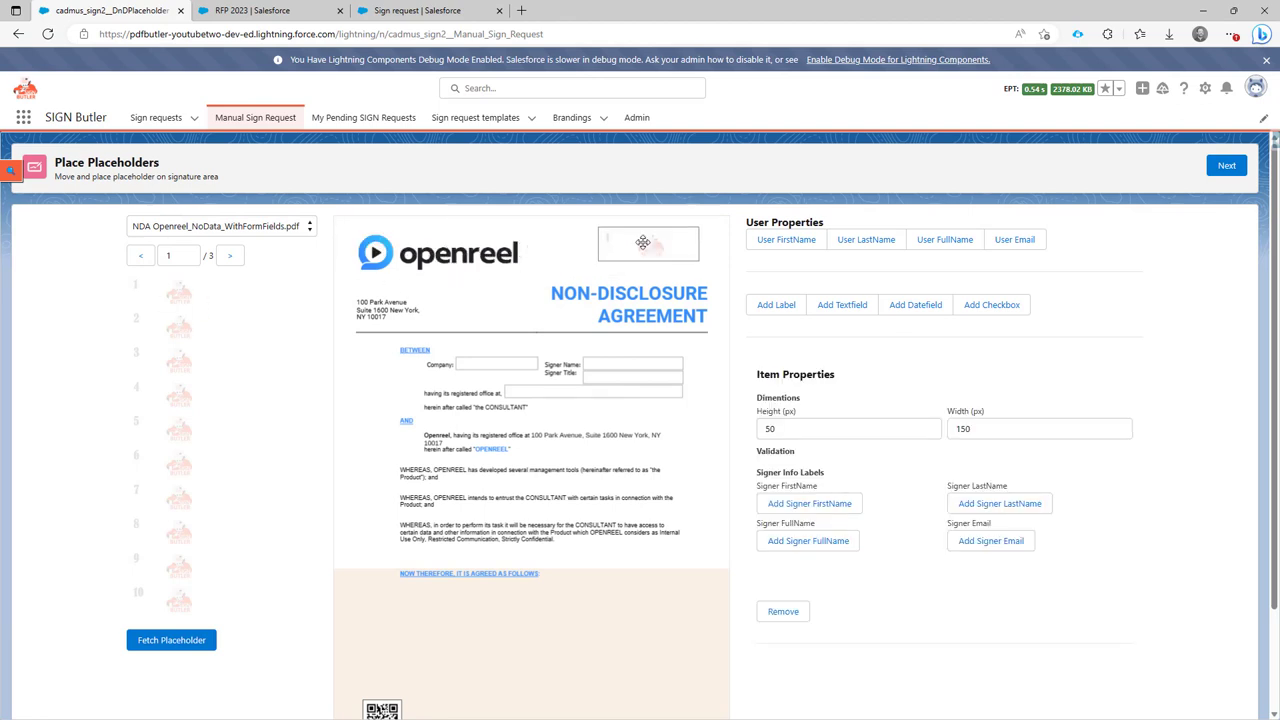
{"action": "left_click", "coordinate": [1228, 166]}
Title the sign request 'Link to Opp demo' and choose the 1 Signer 1 receiver template
{"action": "left_click", "coordinate": [211, 289]}
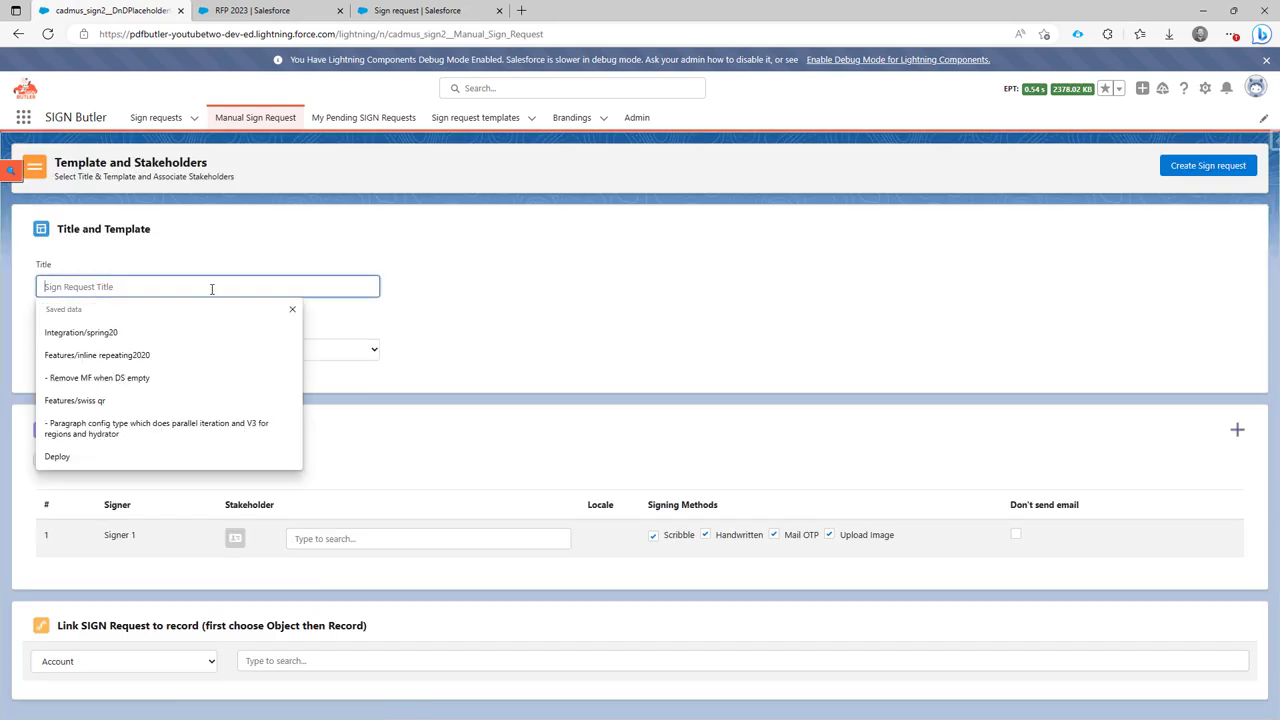
{"action": "type", "text": "Link to Opp demo"}
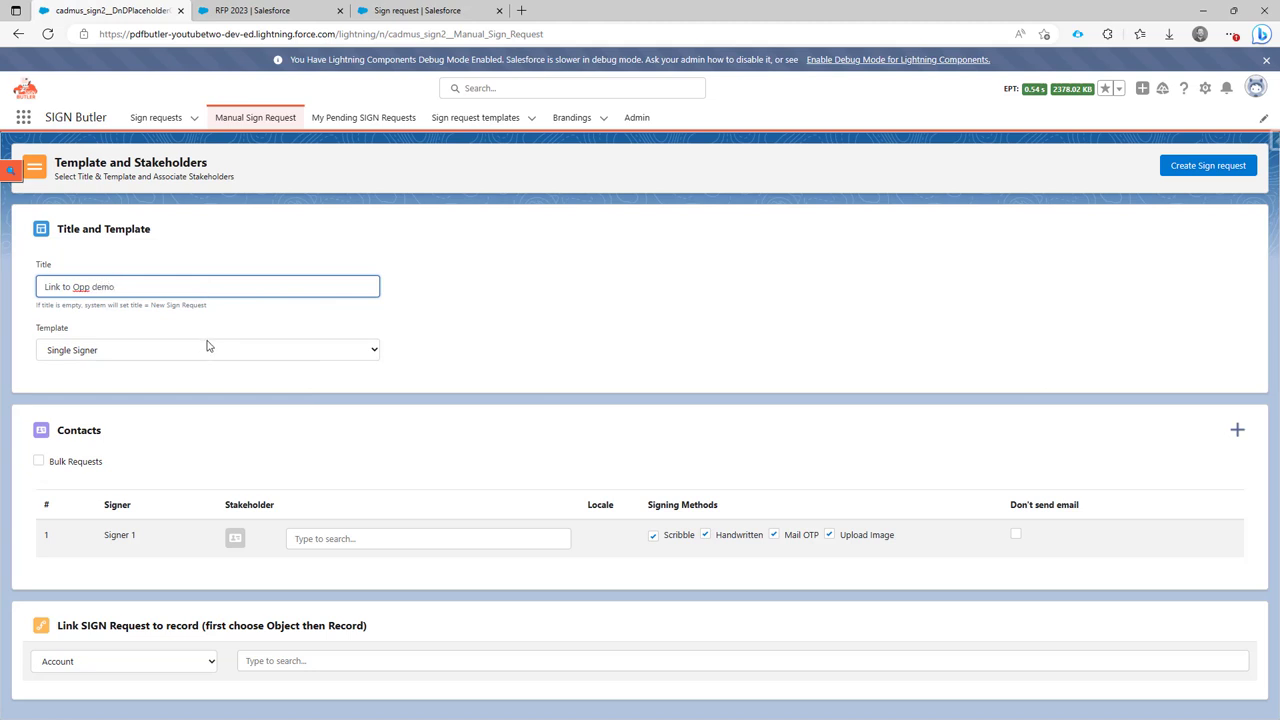
{"action": "left_click", "coordinate": [207, 349]}
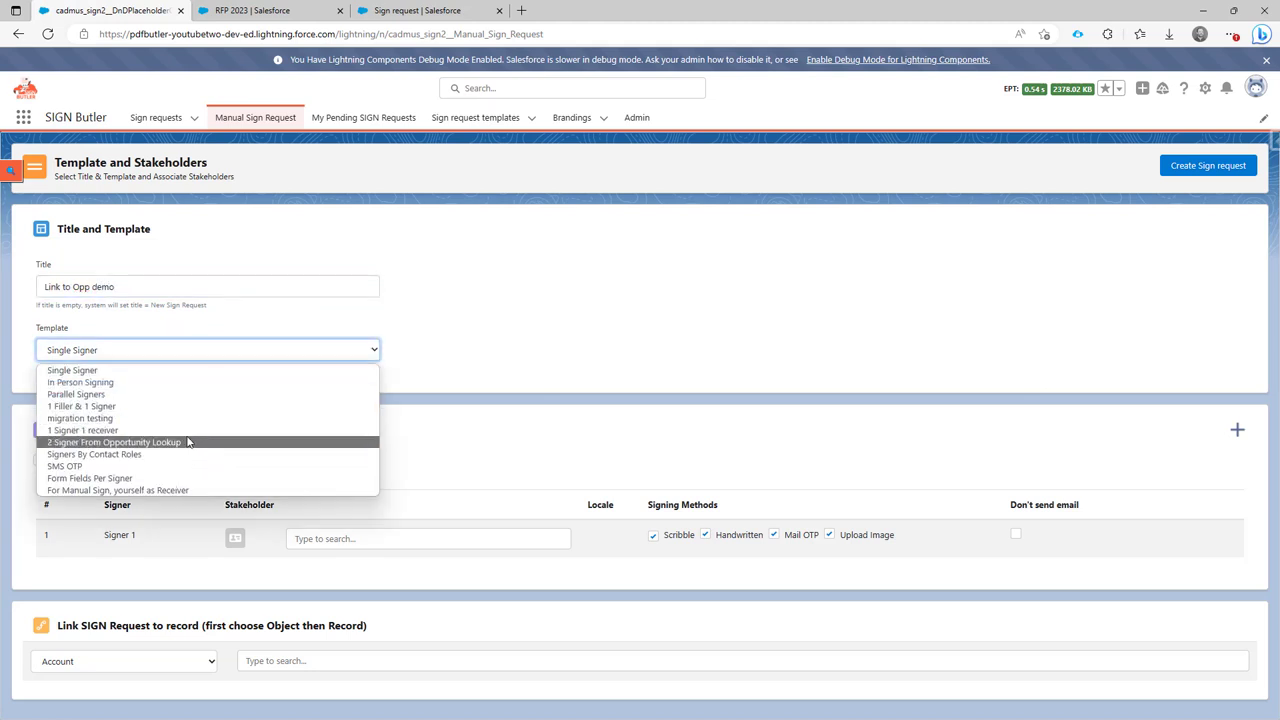
{"action": "left_click", "coordinate": [190, 430]}
Link the sign request to the Opportunity RFP 2023
{"action": "left_click", "coordinate": [300, 656]}
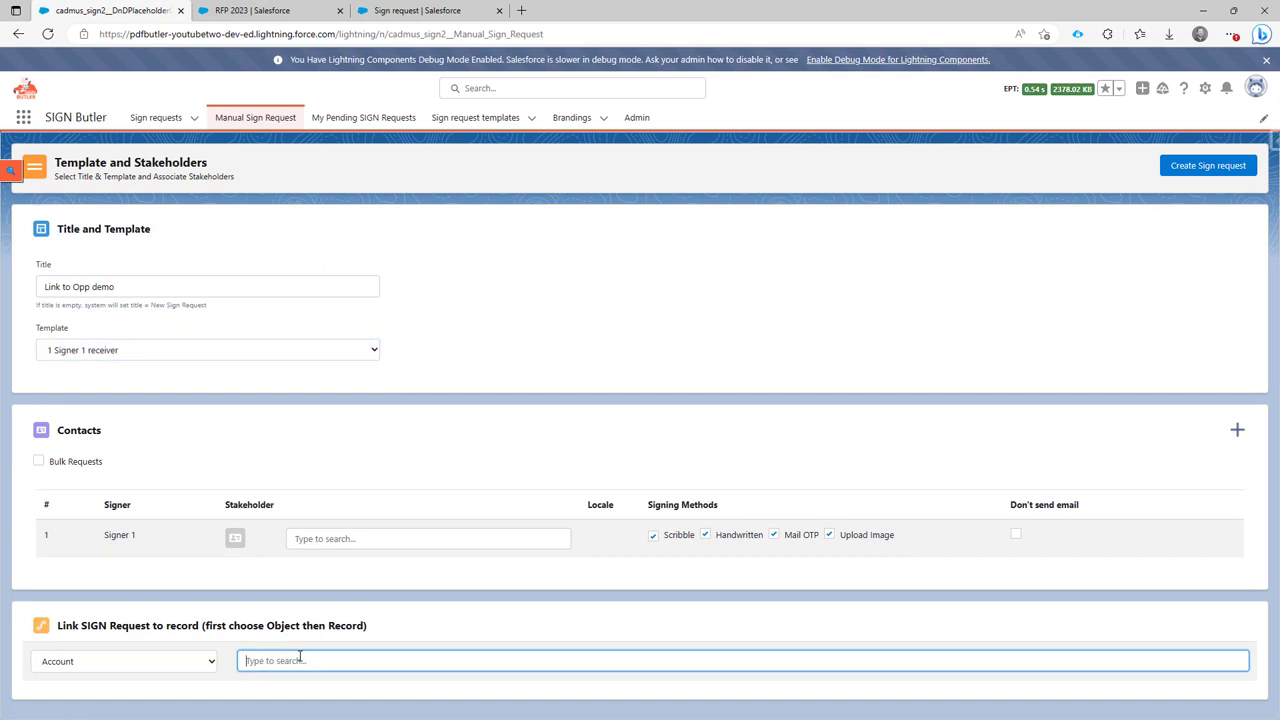
{"action": "left_click", "coordinate": [196, 667]}
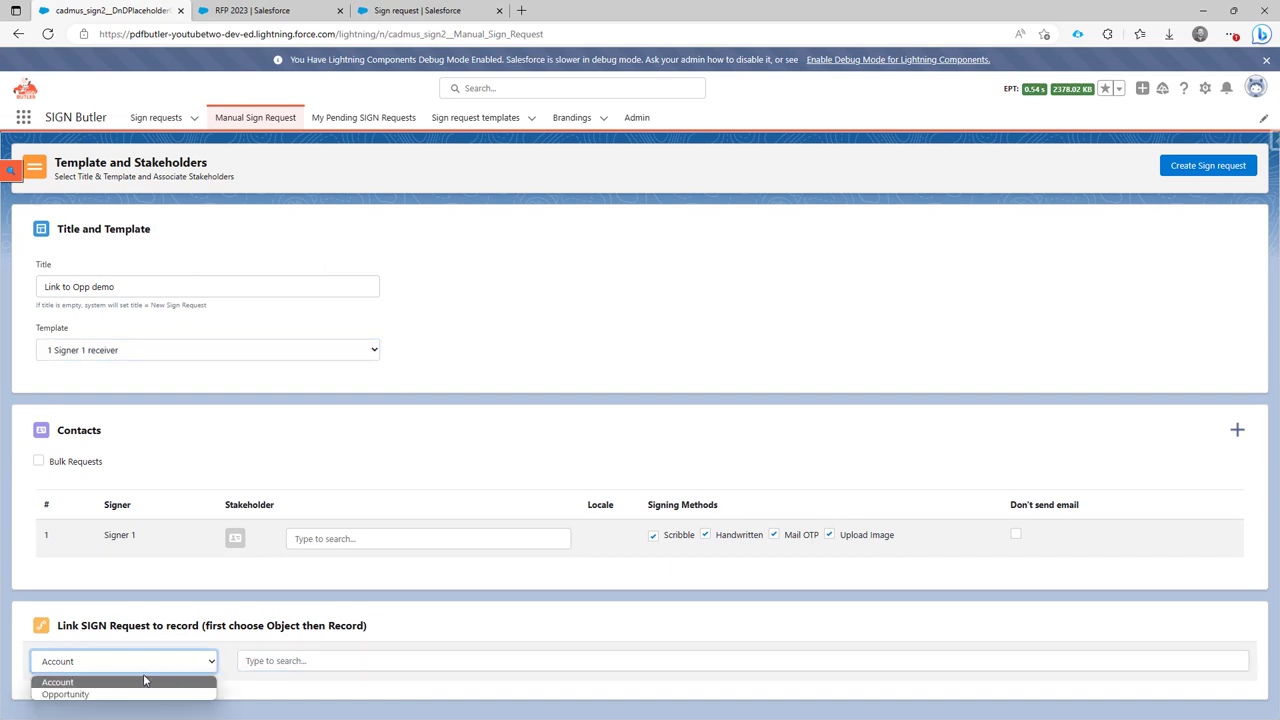
{"action": "left_click", "coordinate": [135, 695]}
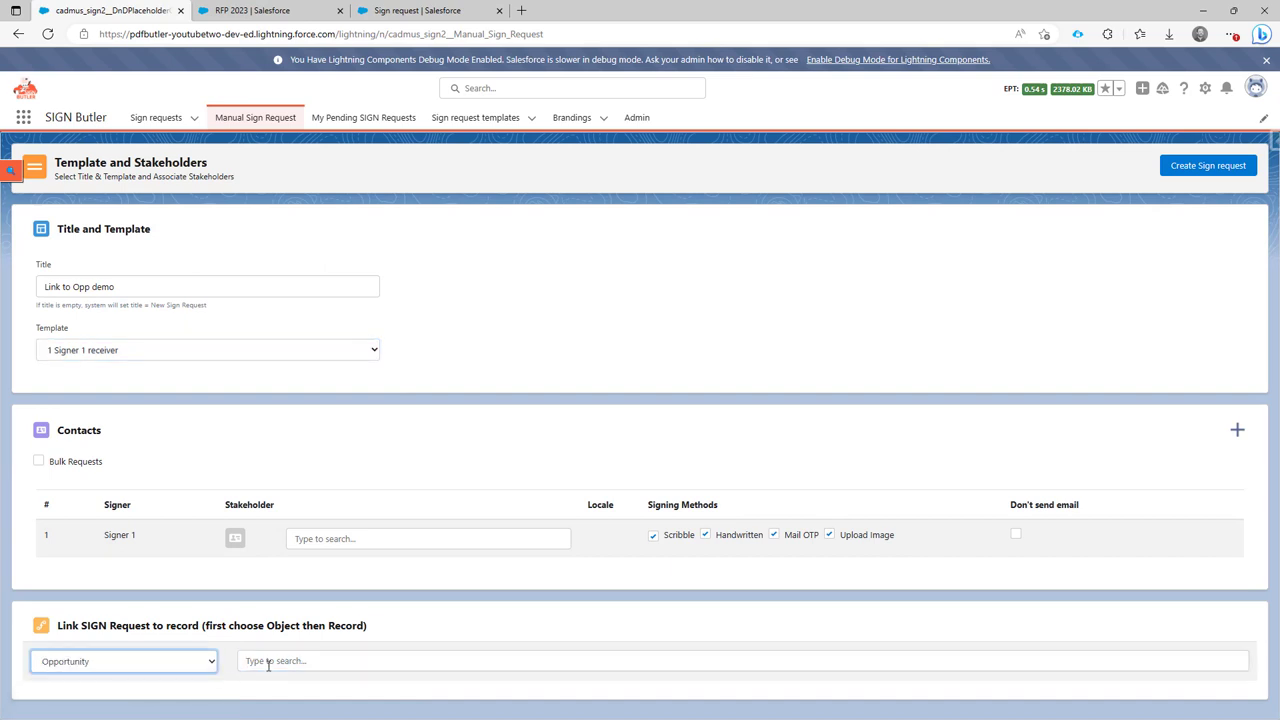
{"action": "left_click", "coordinate": [268, 665]}
{"action": "type", "text": "RF"}
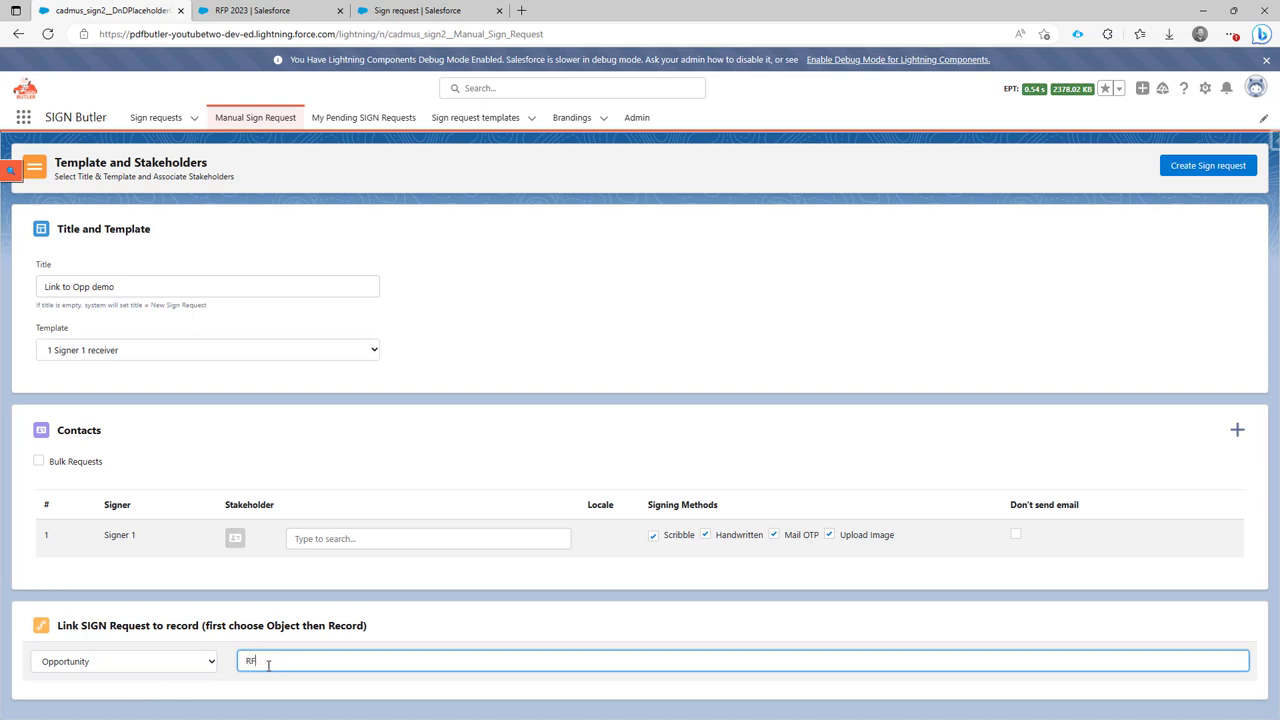
{"action": "type", "text": "P 2023"}
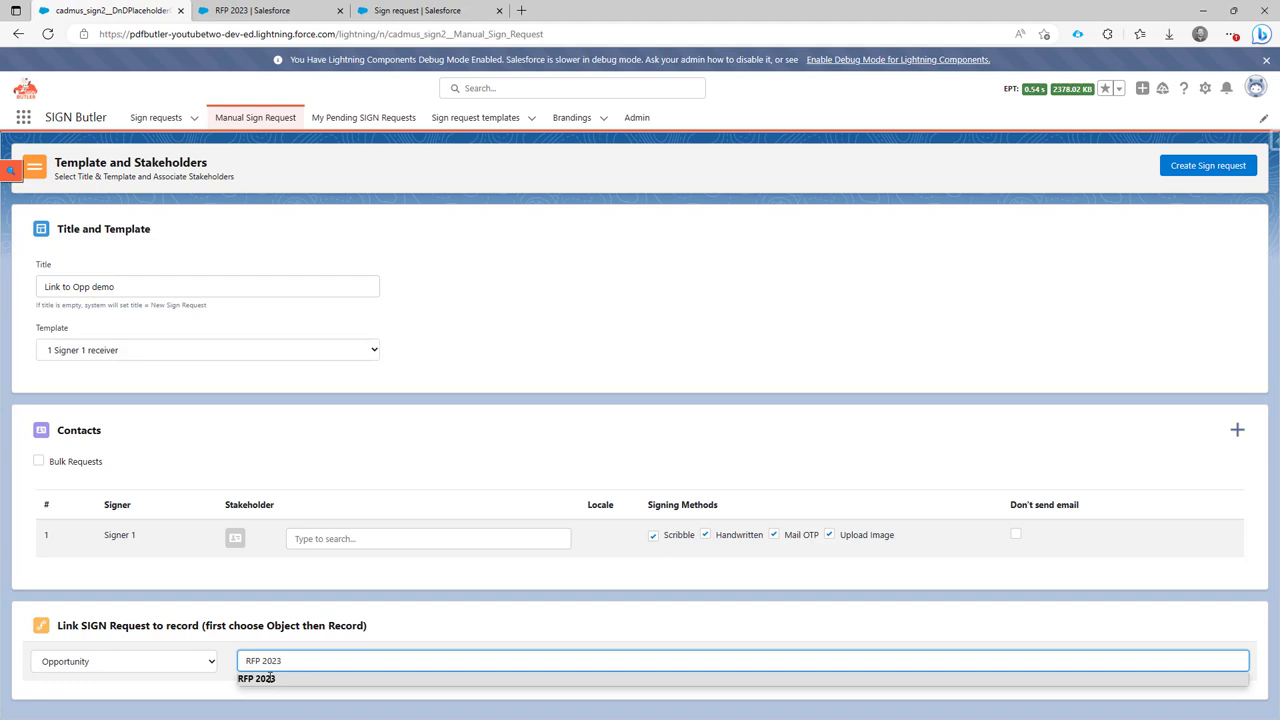
{"action": "left_click", "coordinate": [271, 679]}
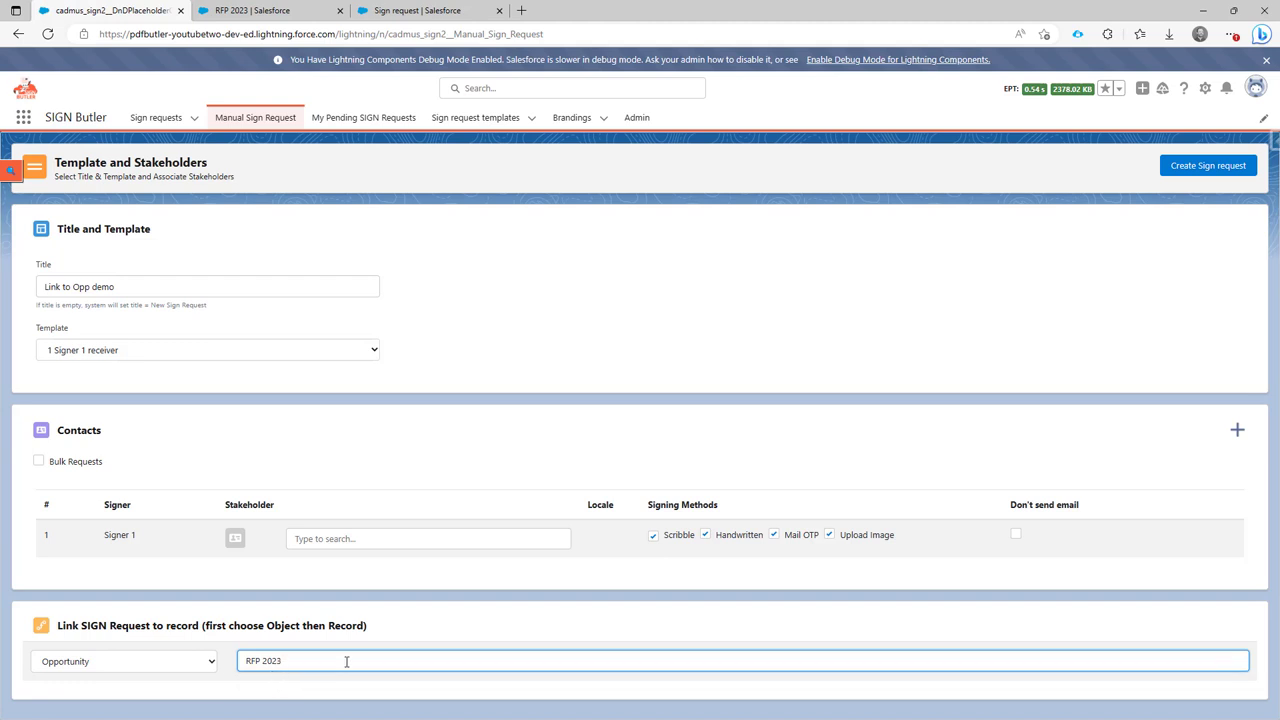
Assign the matching contact as the signer, then create and launch the sign request
{"action": "left_click", "coordinate": [1192, 168]}
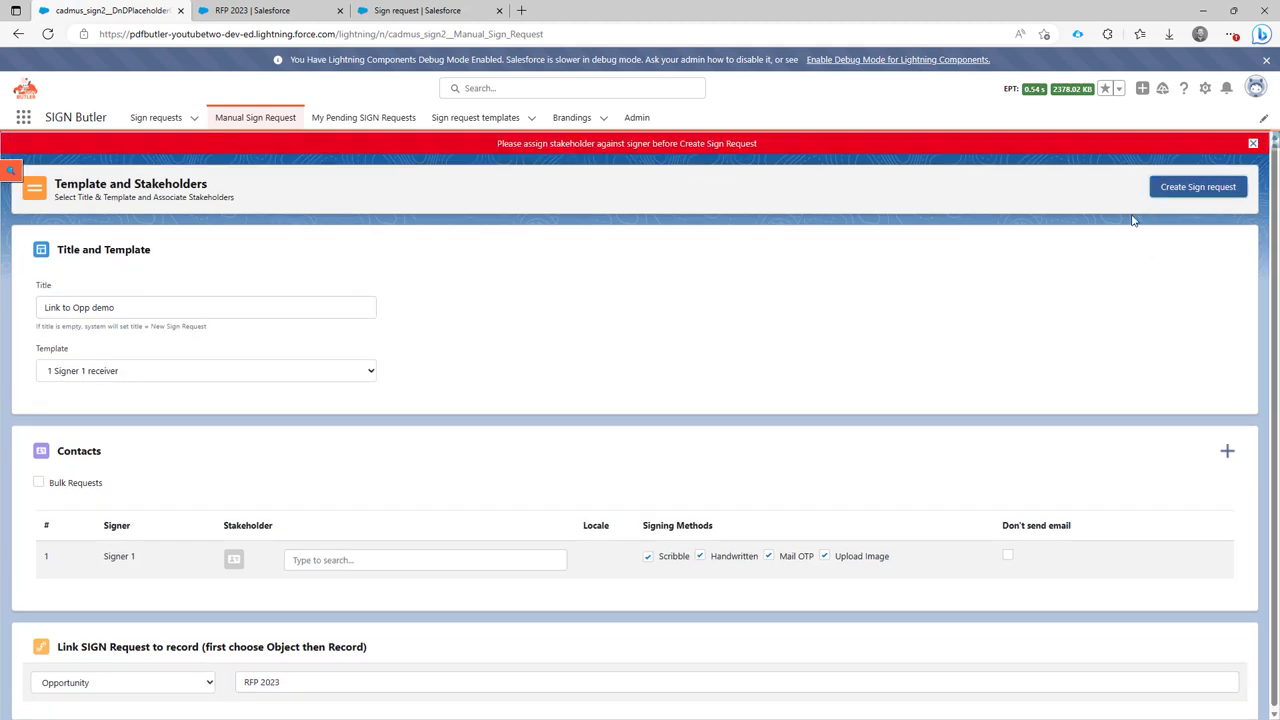
{"action": "left_click", "coordinate": [471, 561]}
{"action": "type", "text": "j"}
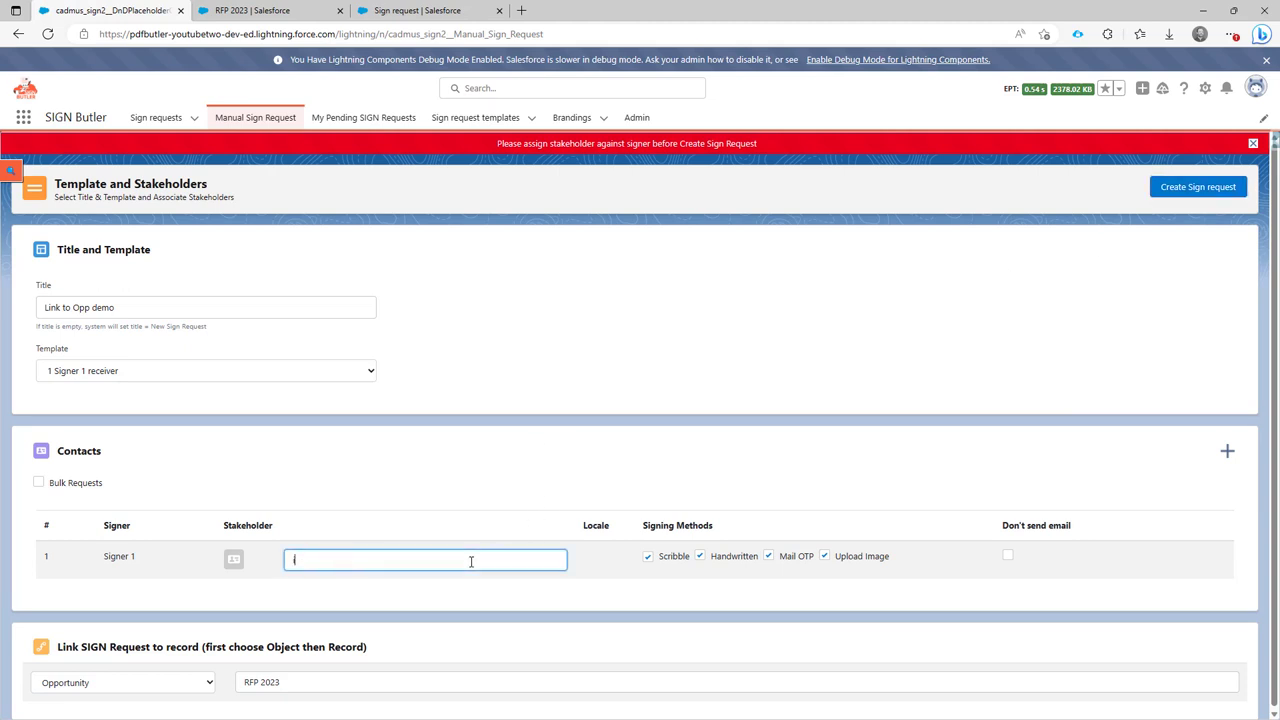
{"action": "left_click", "coordinate": [450, 585]}
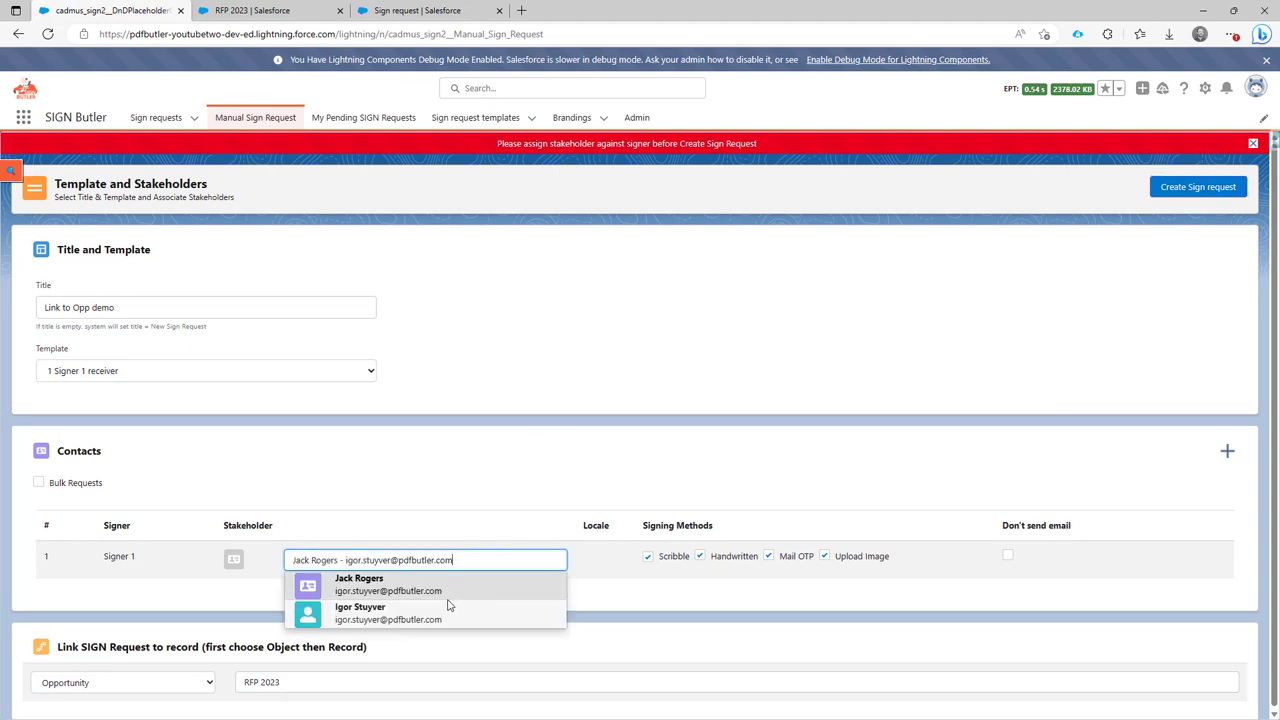
{"action": "left_click", "coordinate": [1212, 195]}
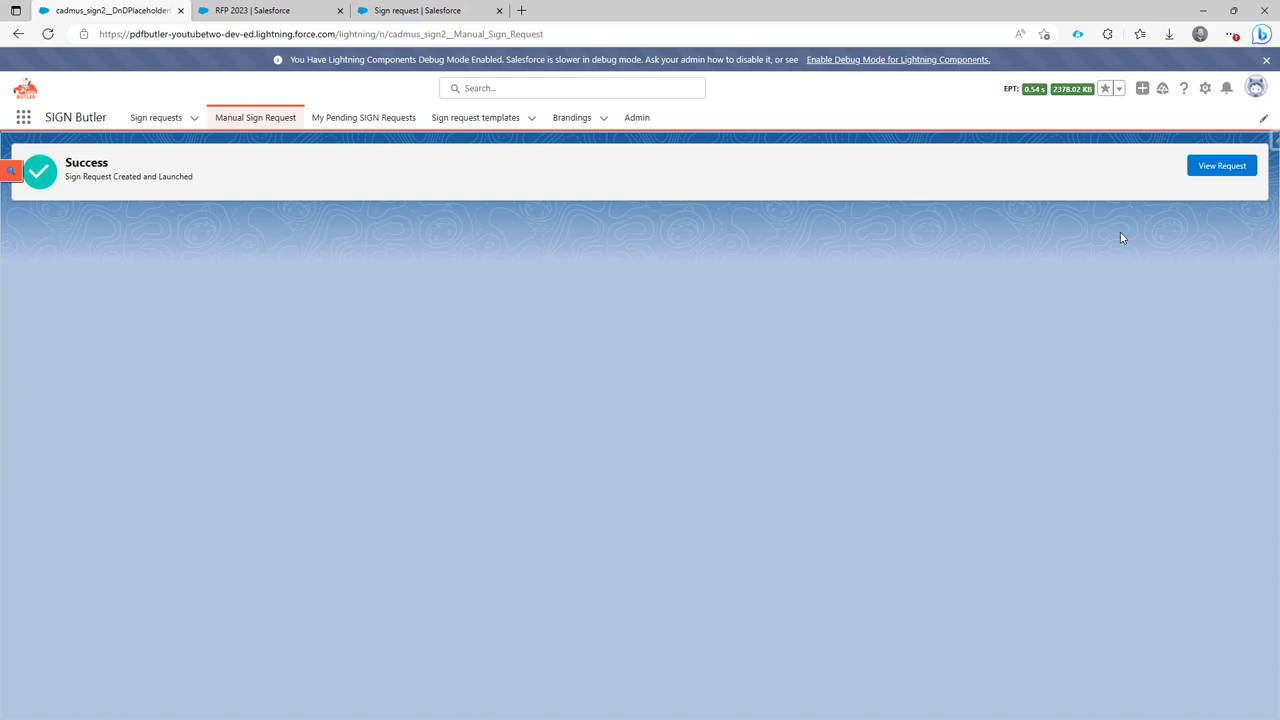
View the new sign request, then reload the RFP 2023 opportunity page
{"action": "left_click", "coordinate": [1220, 166]}
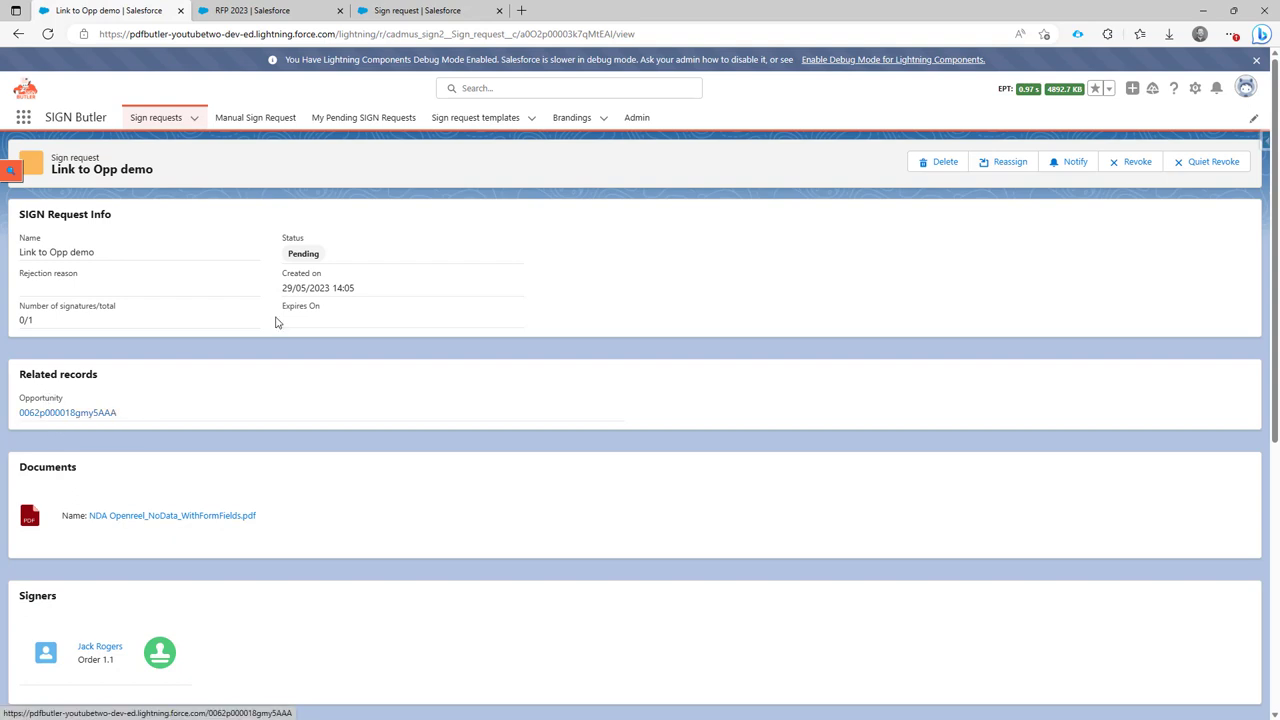
{"action": "left_click", "coordinate": [284, 12]}
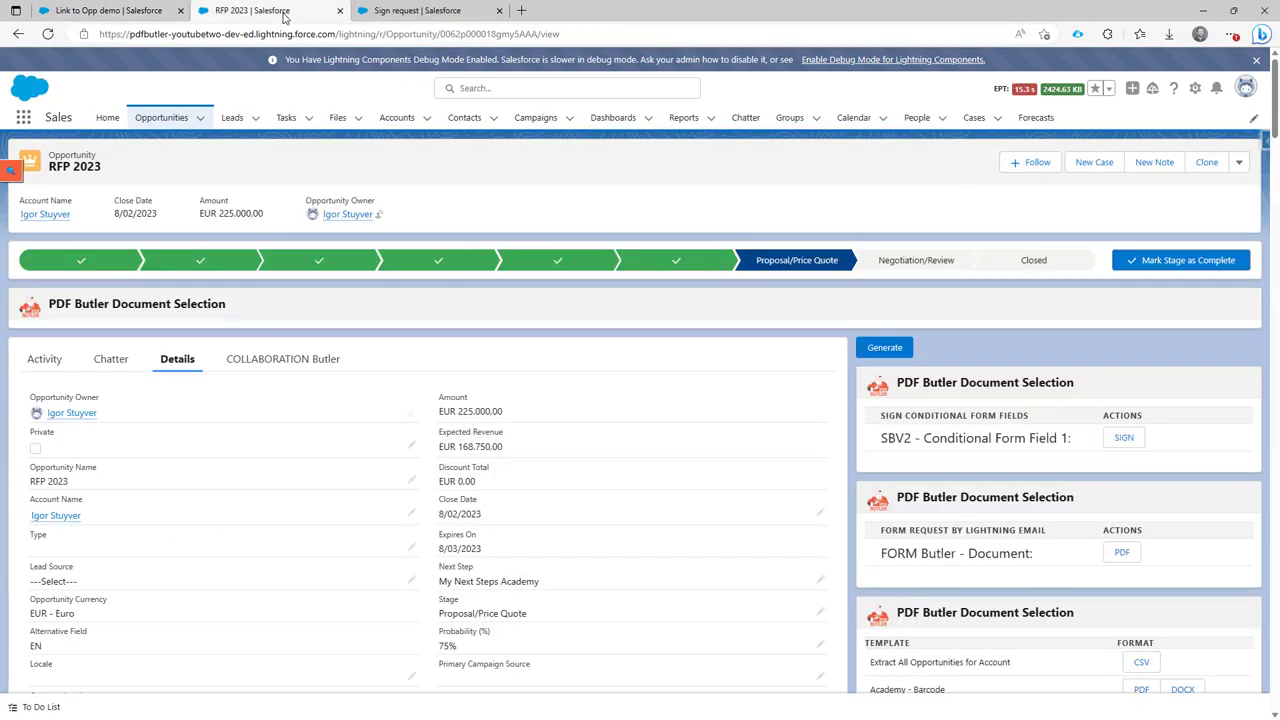
{"action": "scroll", "coordinate": [500, 286], "scroll_direction": "down", "scroll_amount": 10}
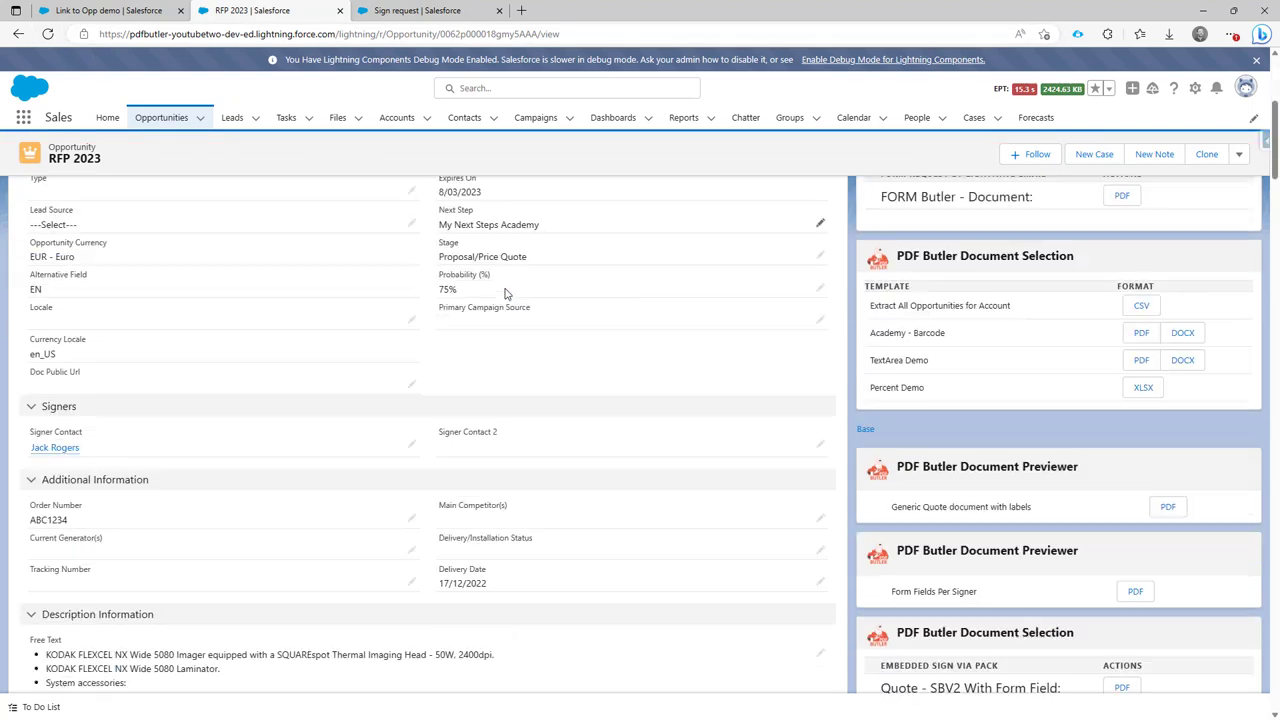
{"action": "left_click", "coordinate": [46, 36]}
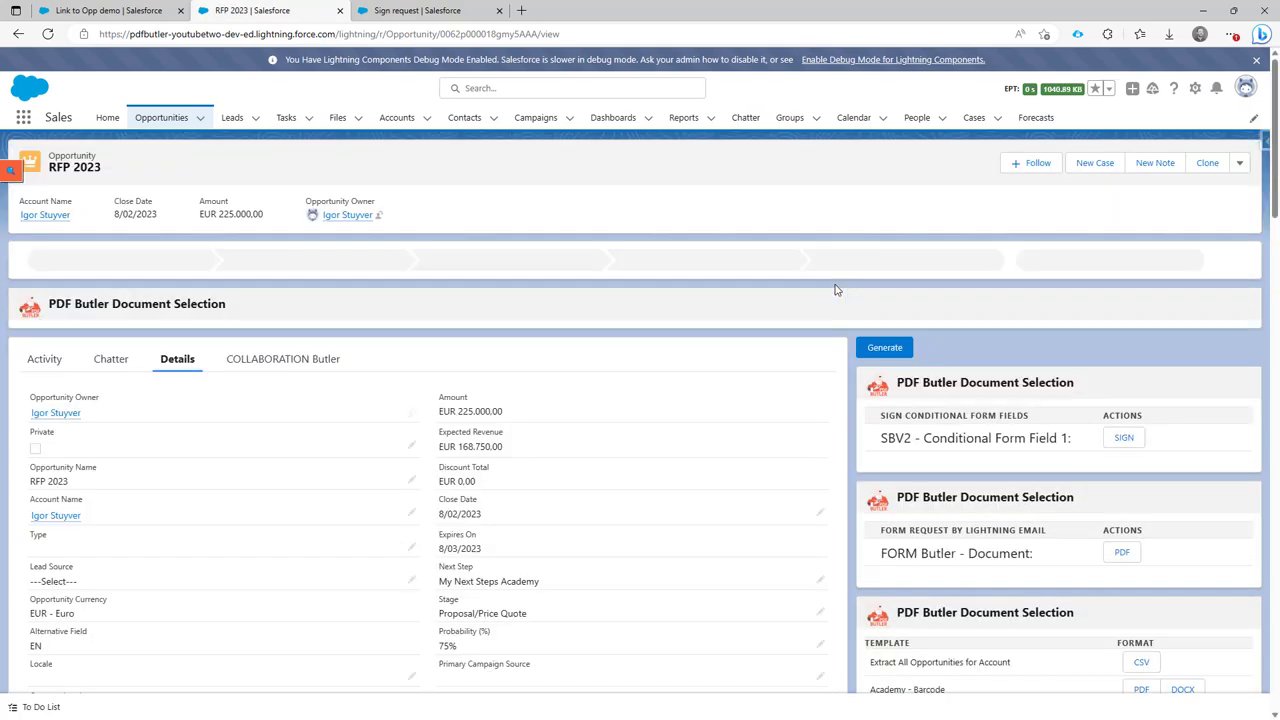
Search the page for 'sign r' to locate the Sign requests list showing Link to Opp demo
{"action": "key", "text": "ctrl+f"}
{"action": "type", "text": "s"}
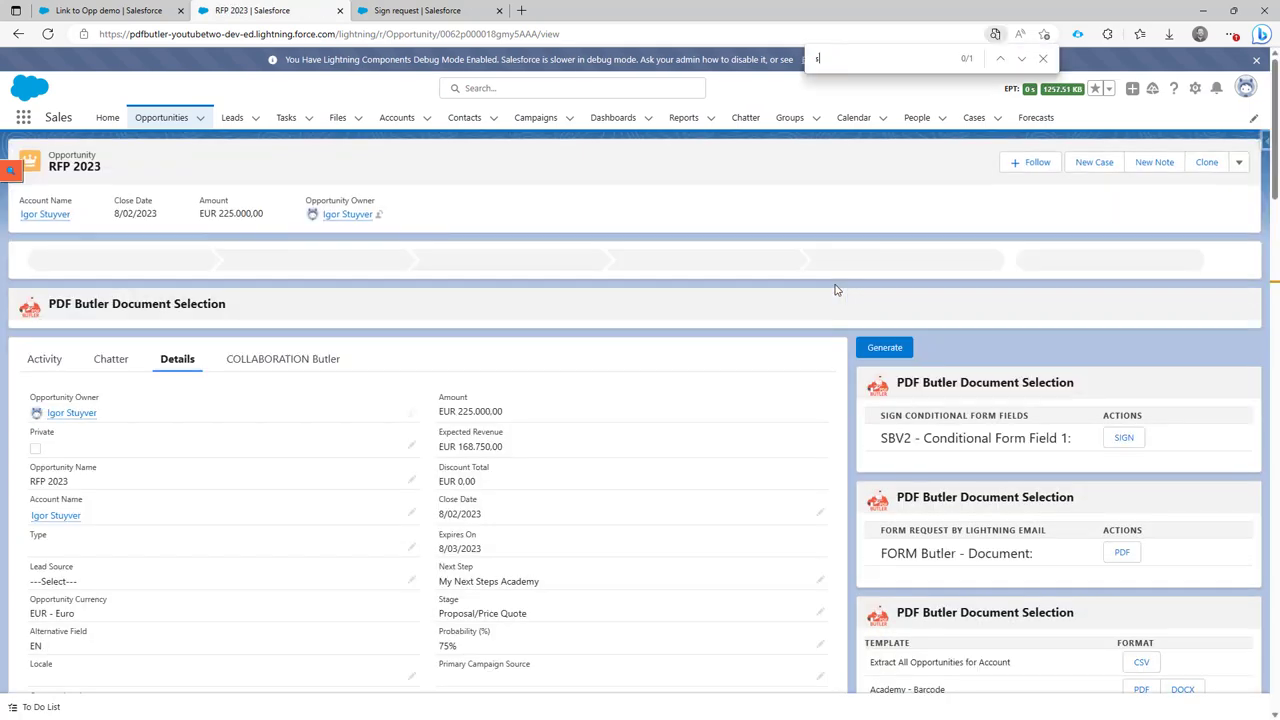
{"action": "type", "text": "ign r"}
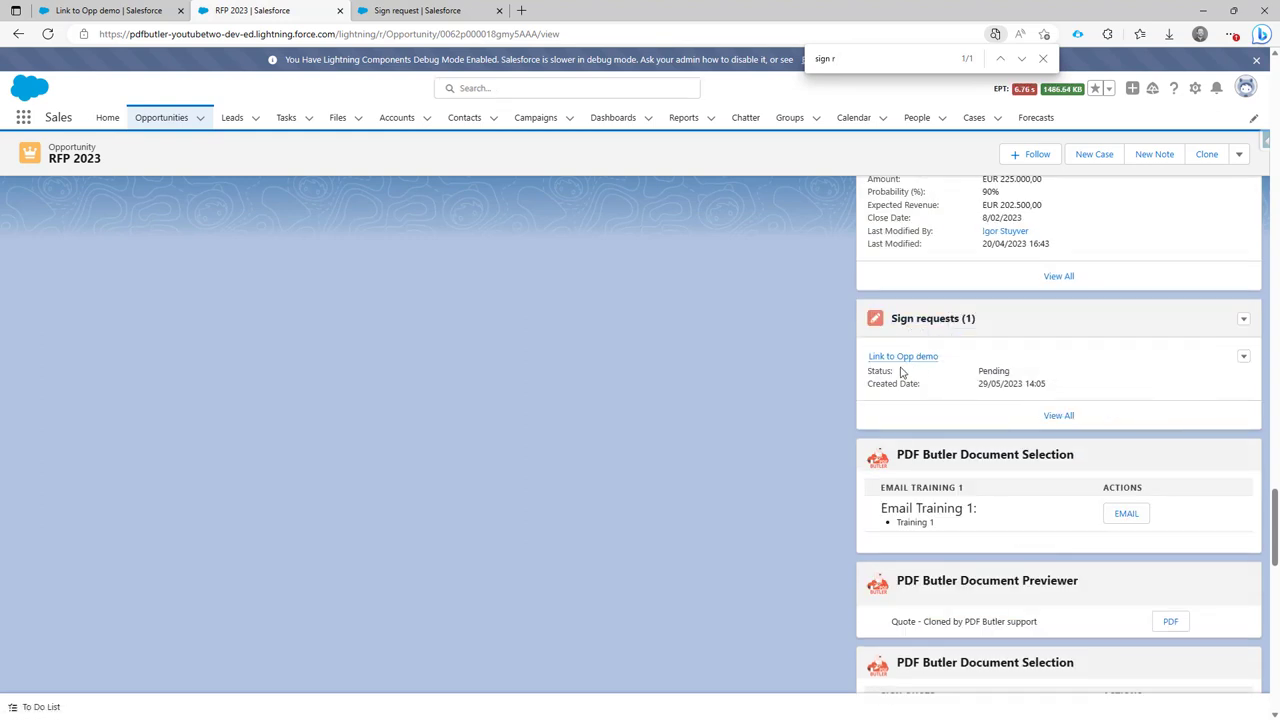
{"action": "mouse_move", "coordinate": [880, 362]}
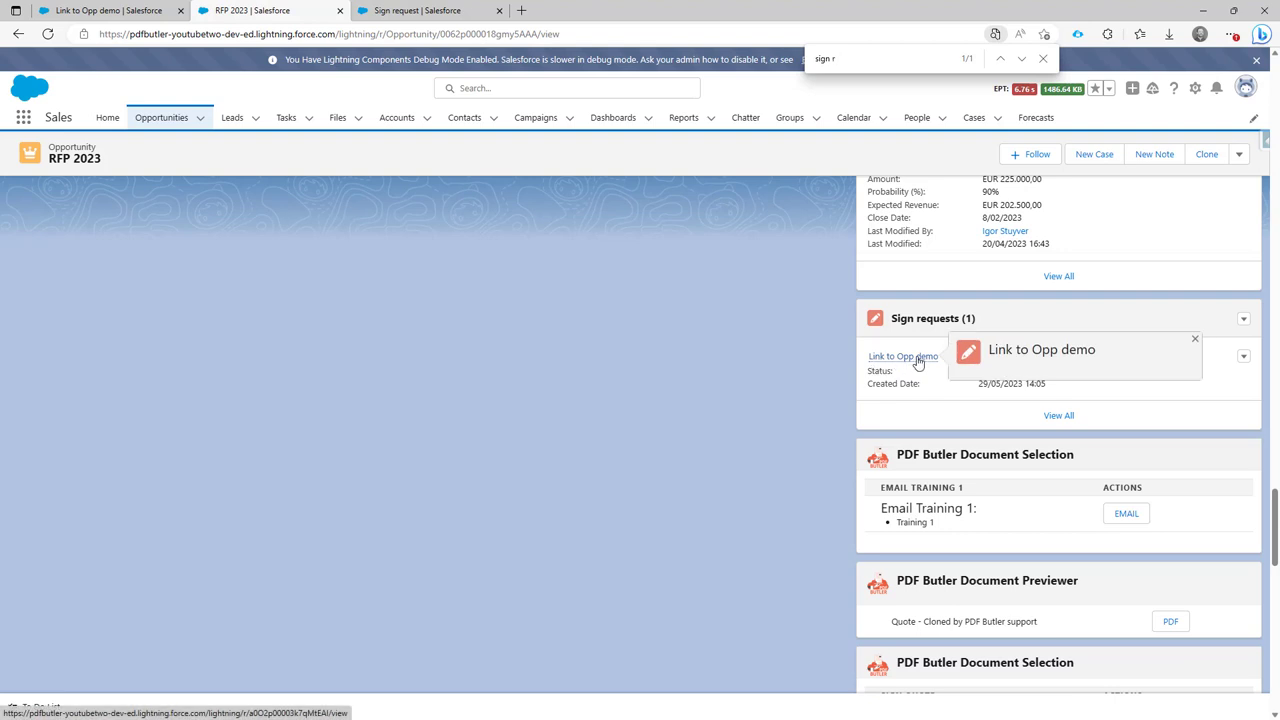